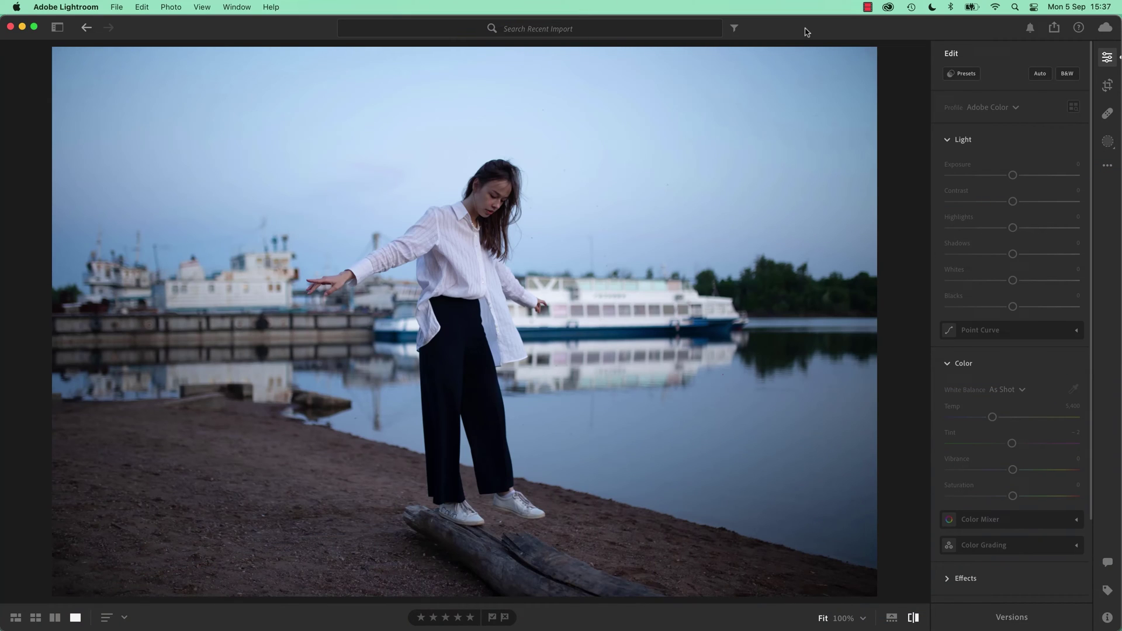
- Compare the edited riverside and wedding photos with their unedited originals using backslash
key("backslash")
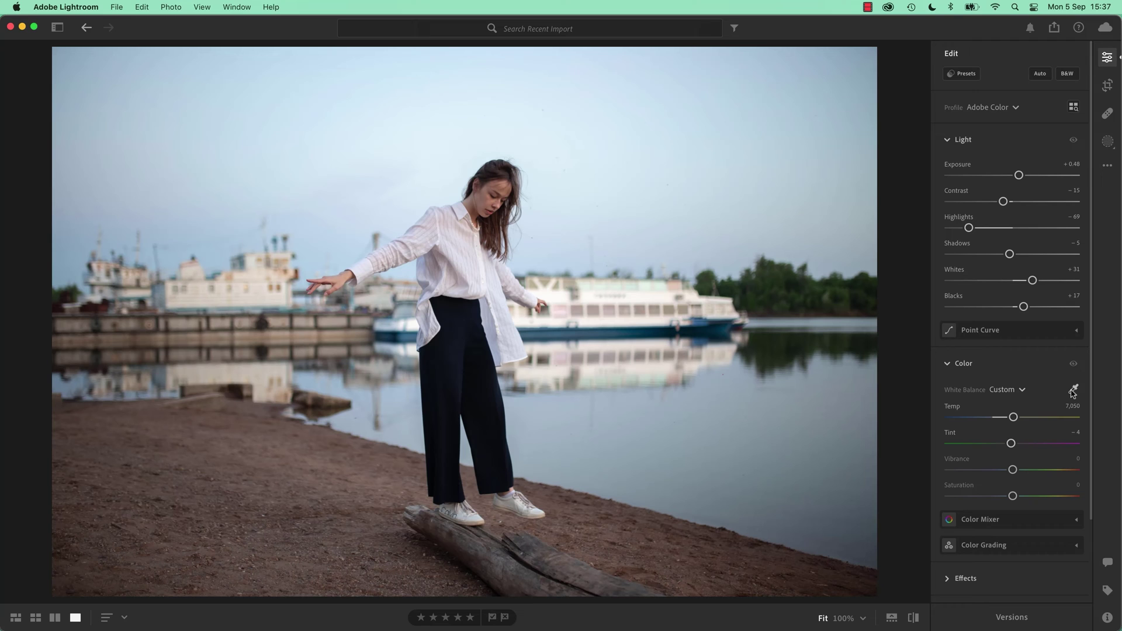
key("Right")
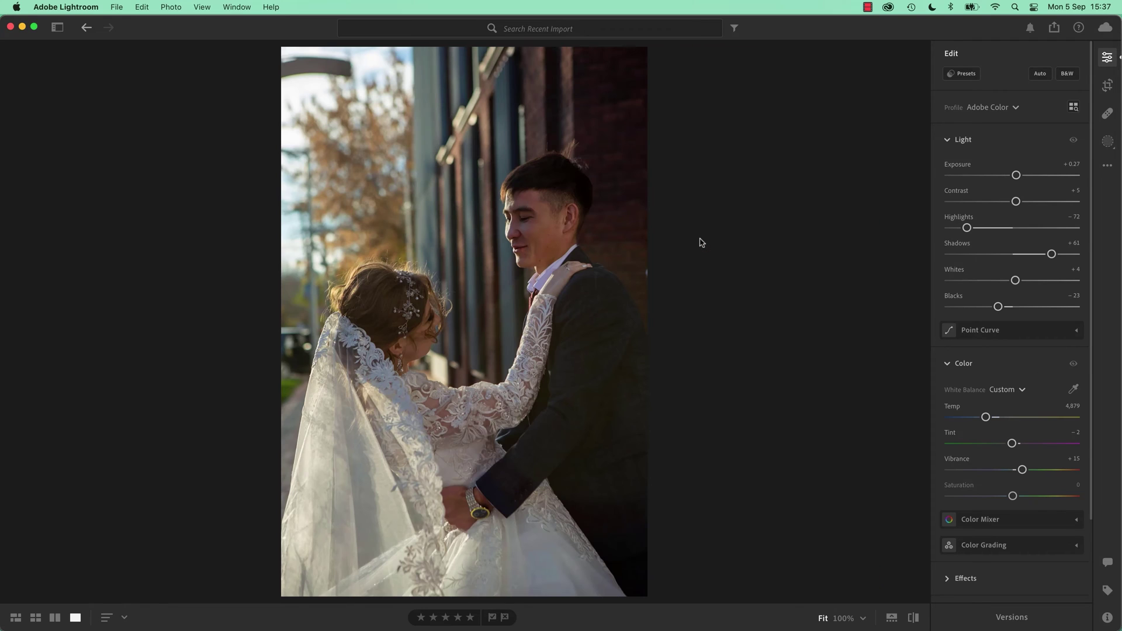
key("backslash")
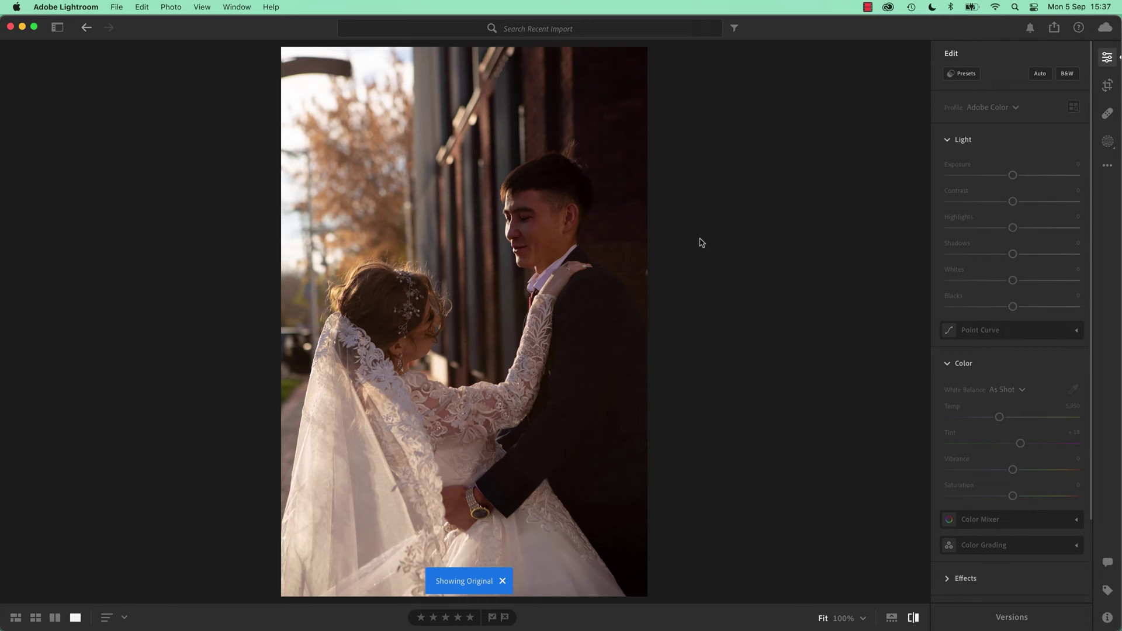
key("backslash")
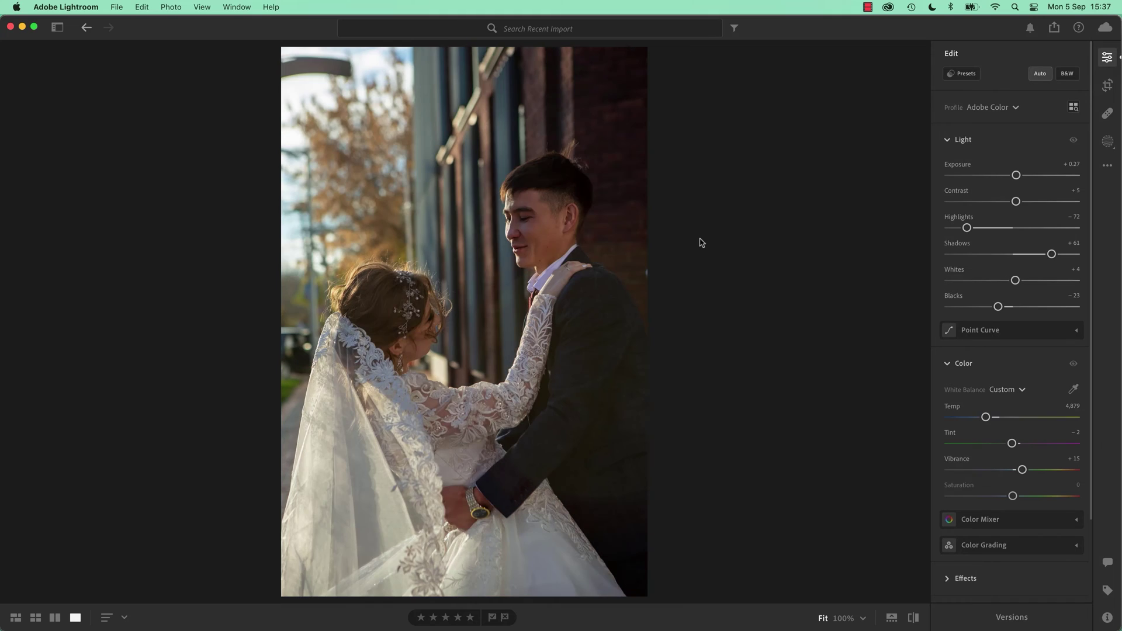
key("Right")
key("Right")
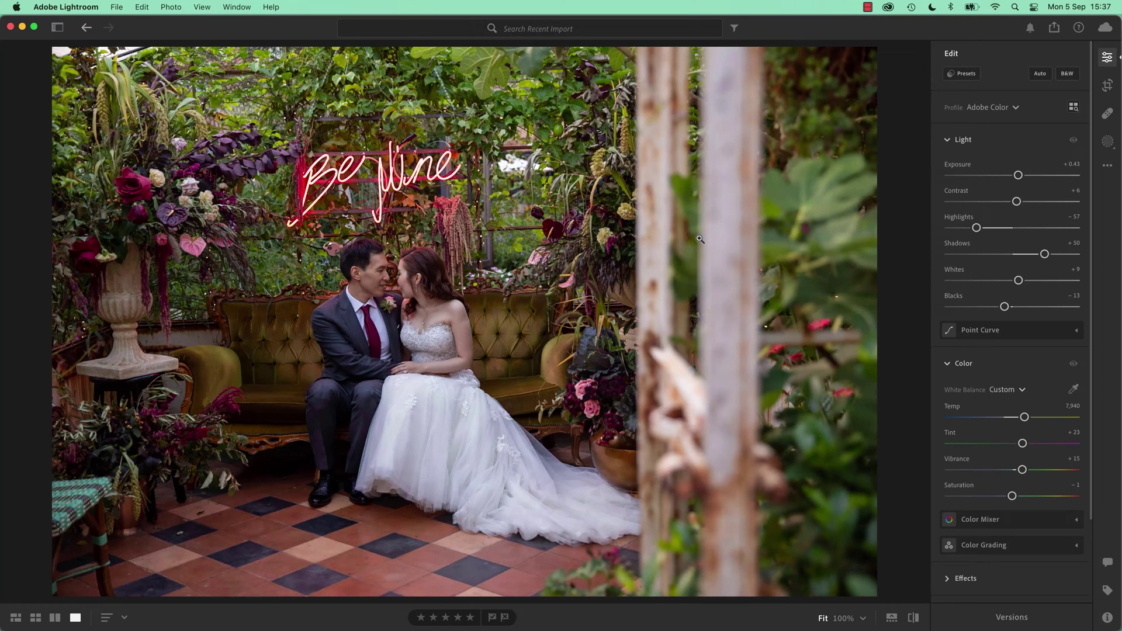
key("backslash")
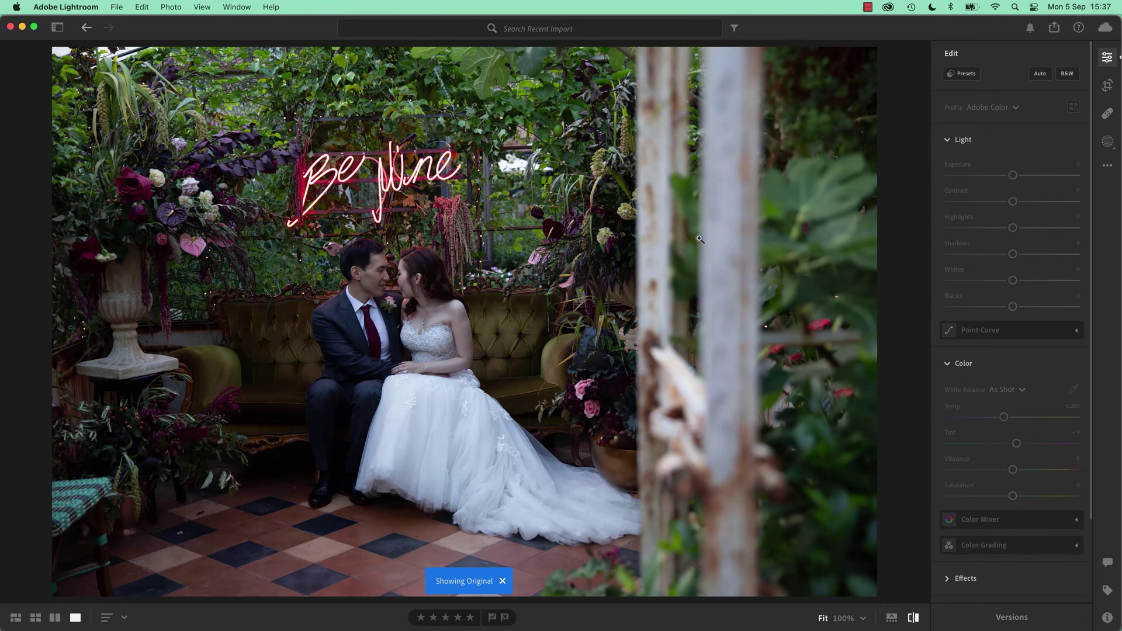
key("backslash")
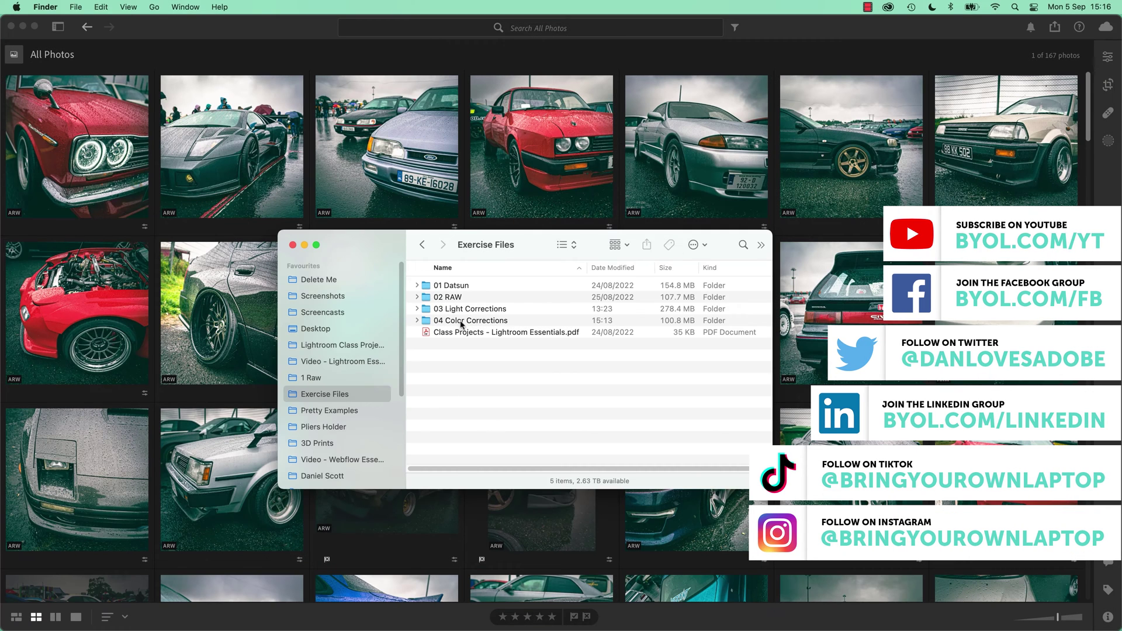
- Open the 04 Color Corrections folder and select the CR2 files Color 03 through Color 05
left_click(426, 321)
double_click(426, 321)
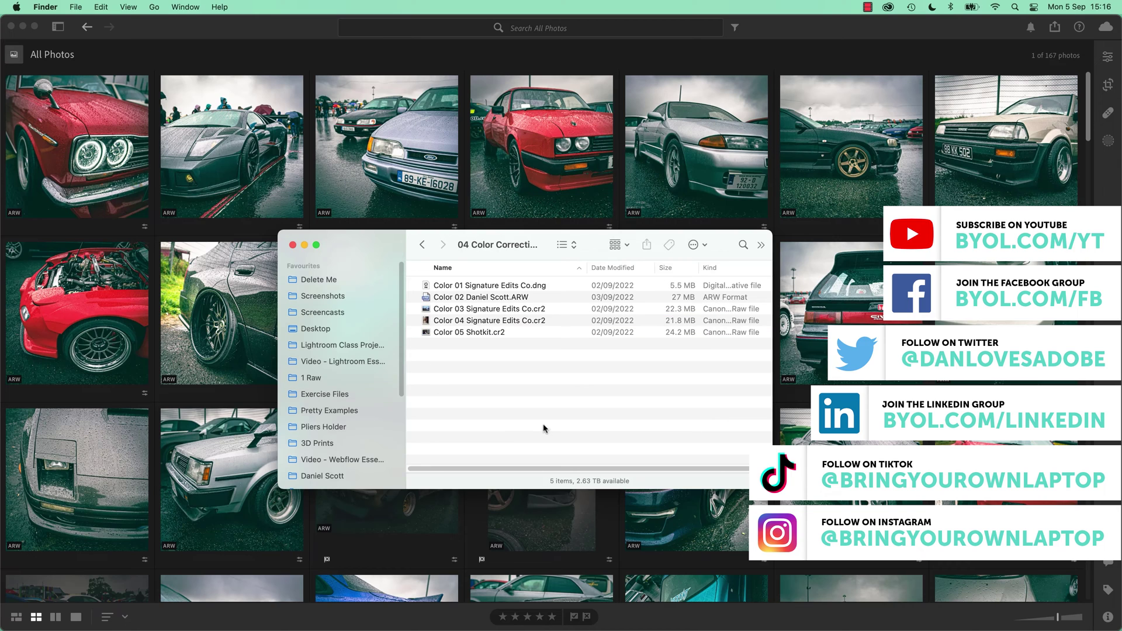
left_click(469, 311)
left_click(465, 332, "shift")
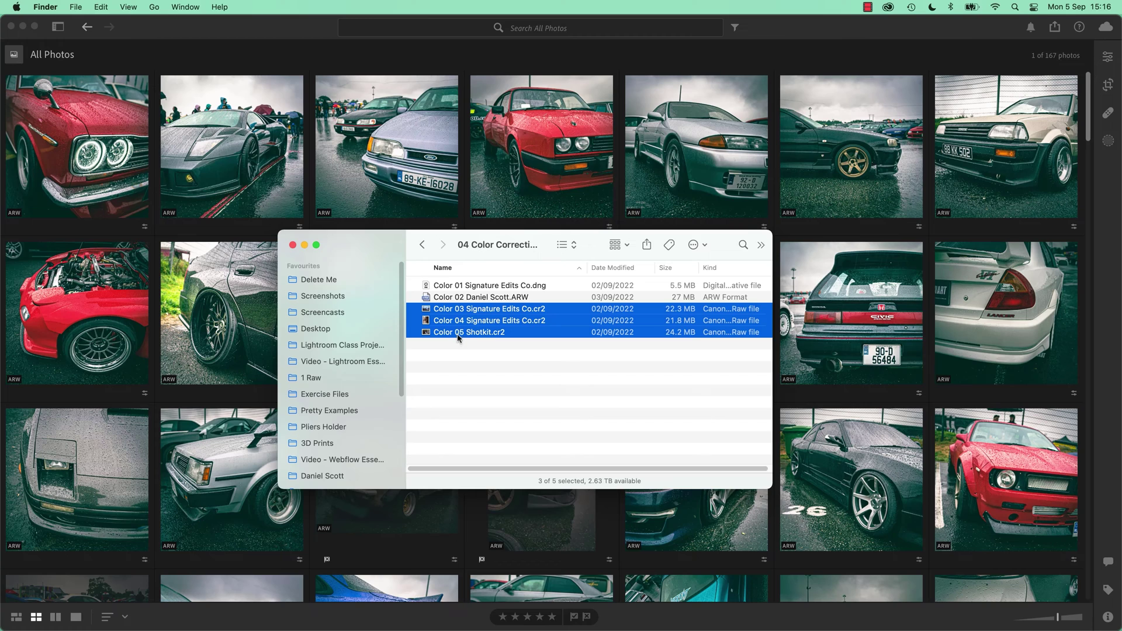
- Drag the three CR2 files onto Lightroom's grid and add them as 3 photos
left_click(262, 54)
key("shift+g")
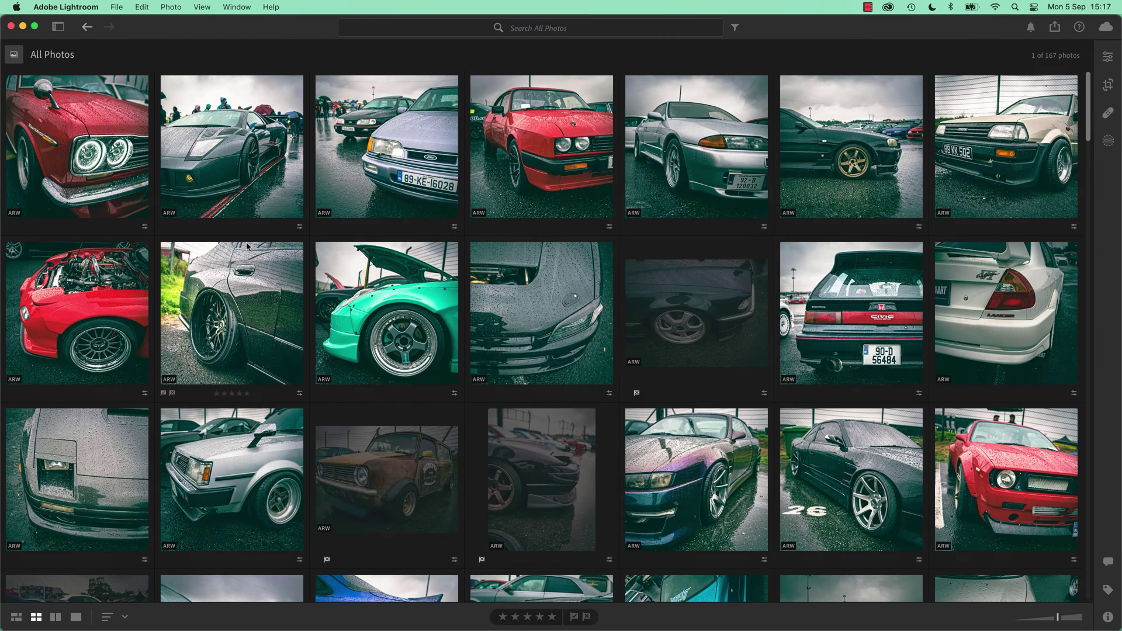
key("super+Tab")
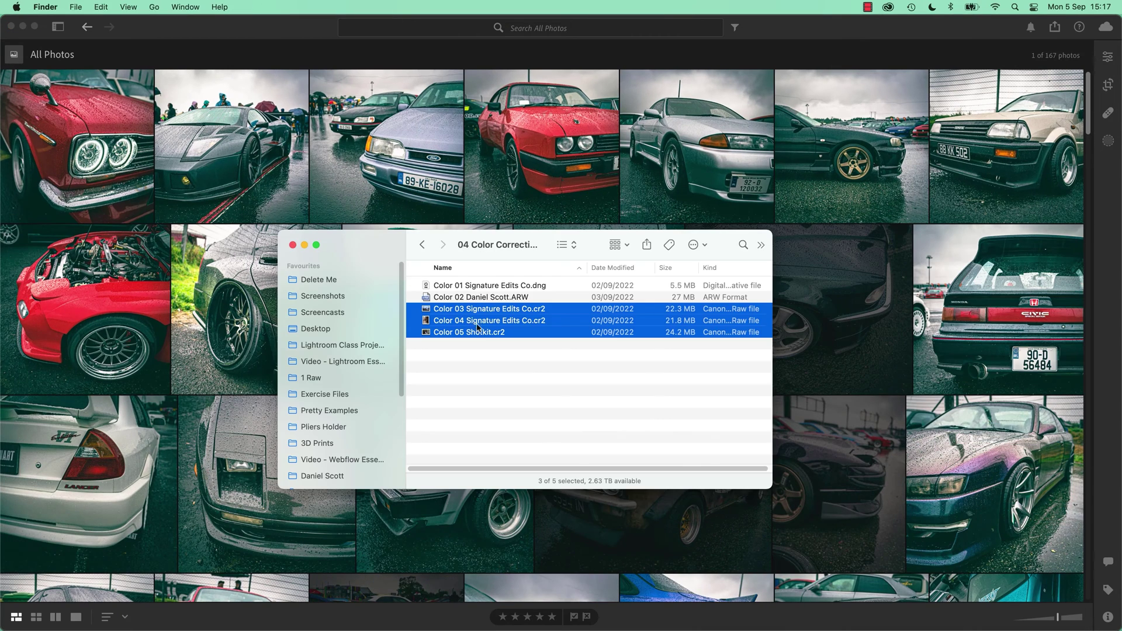
left_click_drag(476, 324, 287, 146)
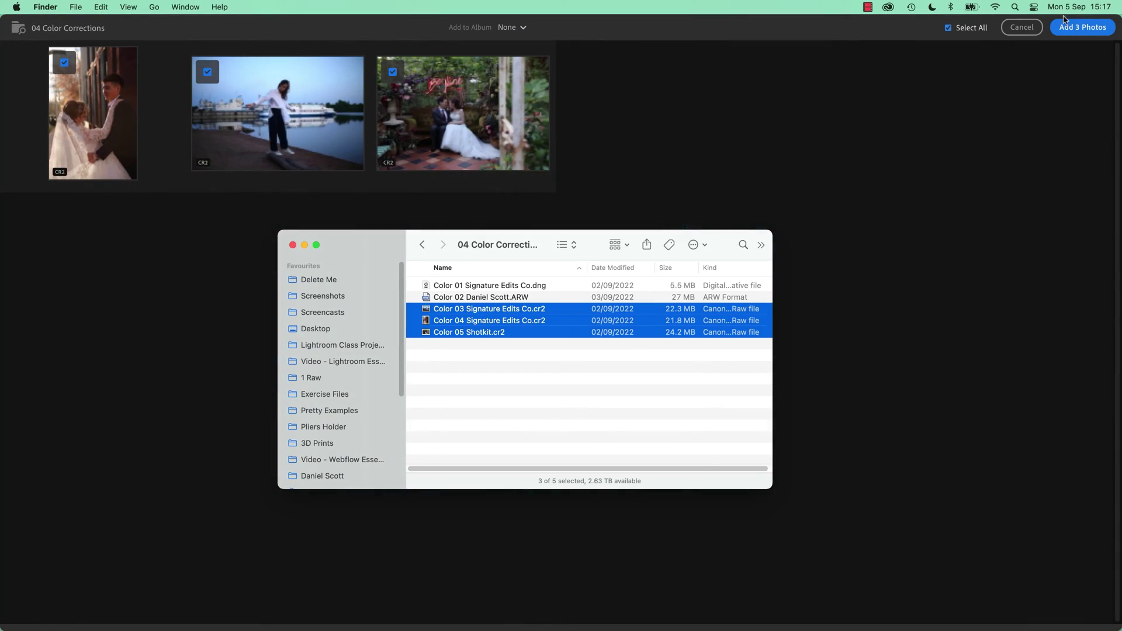
left_click(1083, 28)
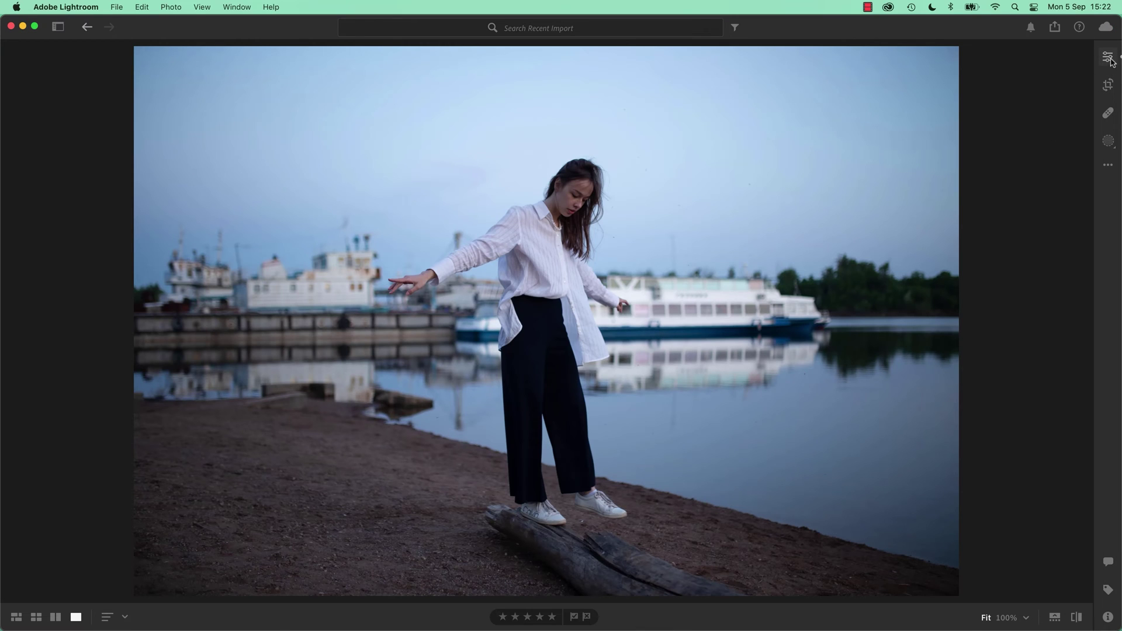
- Show the riverside photo's Color adjustments, at White Balance As Shot with Temp 5,400
left_click(1108, 57)
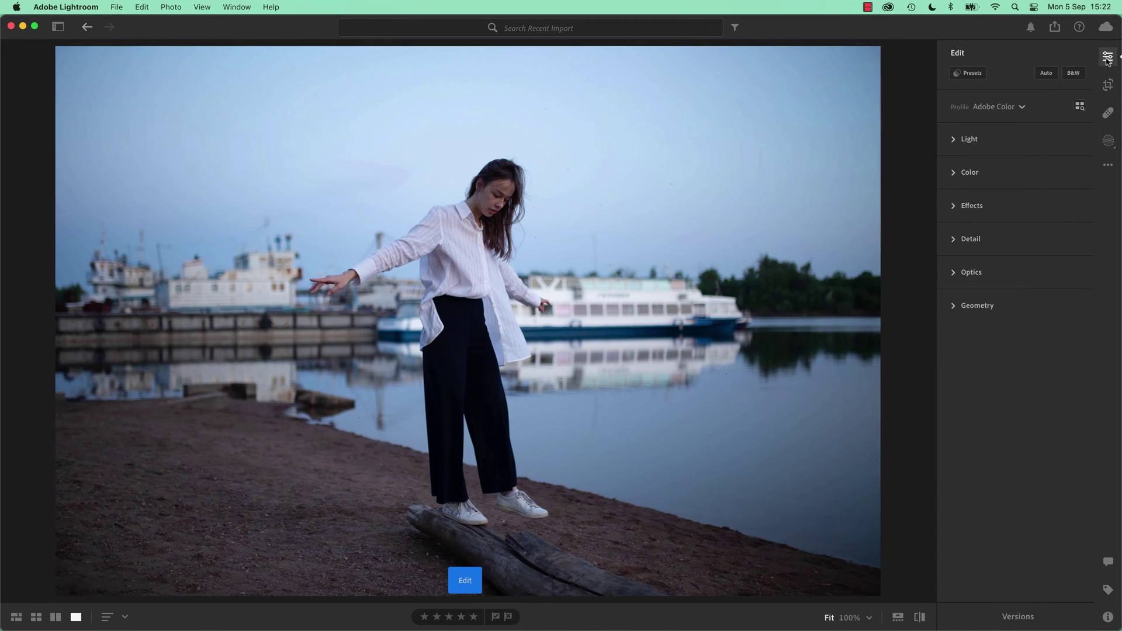
left_click(953, 174)
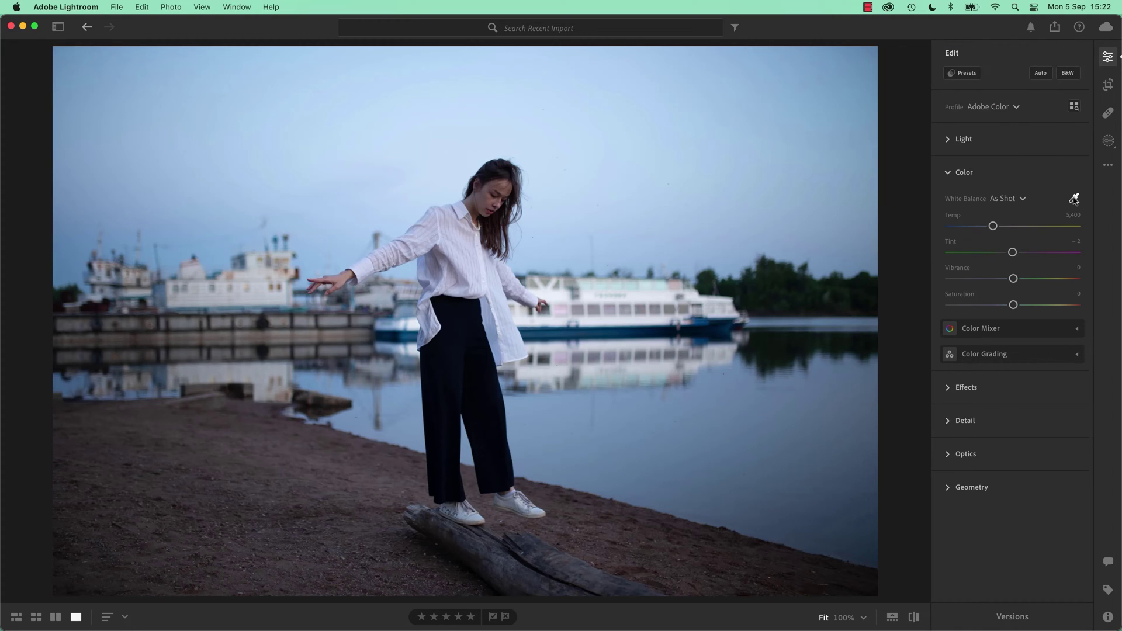
- Try an eyedropper white balance sample on a neutral area, warming Temp to 6,200, and compare
left_click(1074, 200)
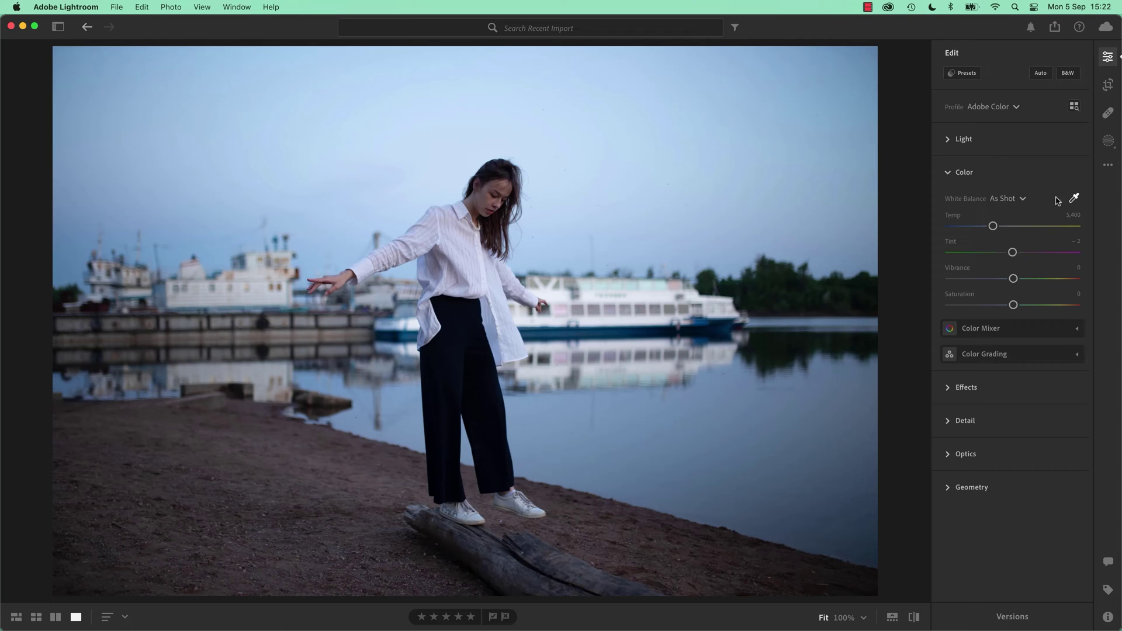
left_click(636, 297)
left_click(1073, 174)
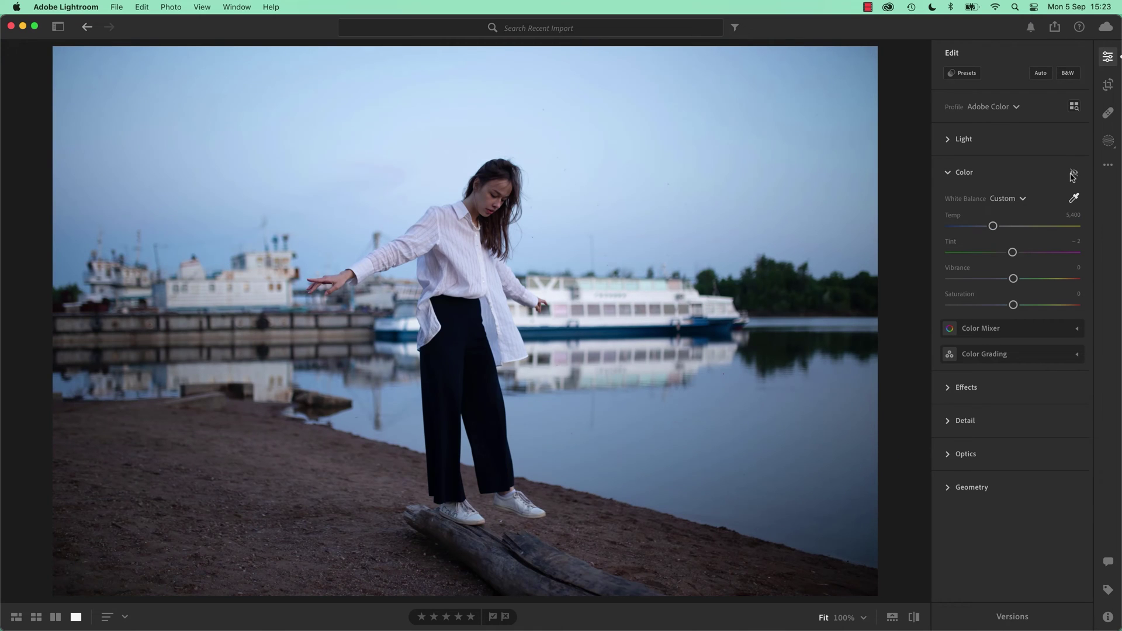
left_click(1072, 174)
left_click(1073, 175)
left_click(1072, 174)
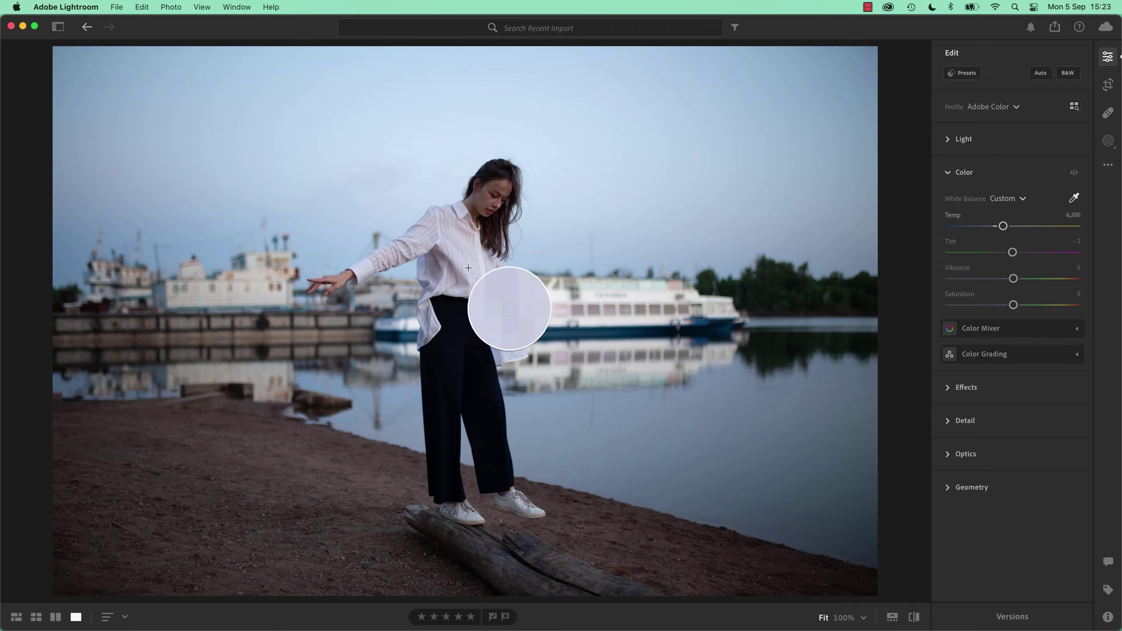
- Reset white balance and sample the white shirt, comparing against the unadjusted colour
key("super+shift+r")
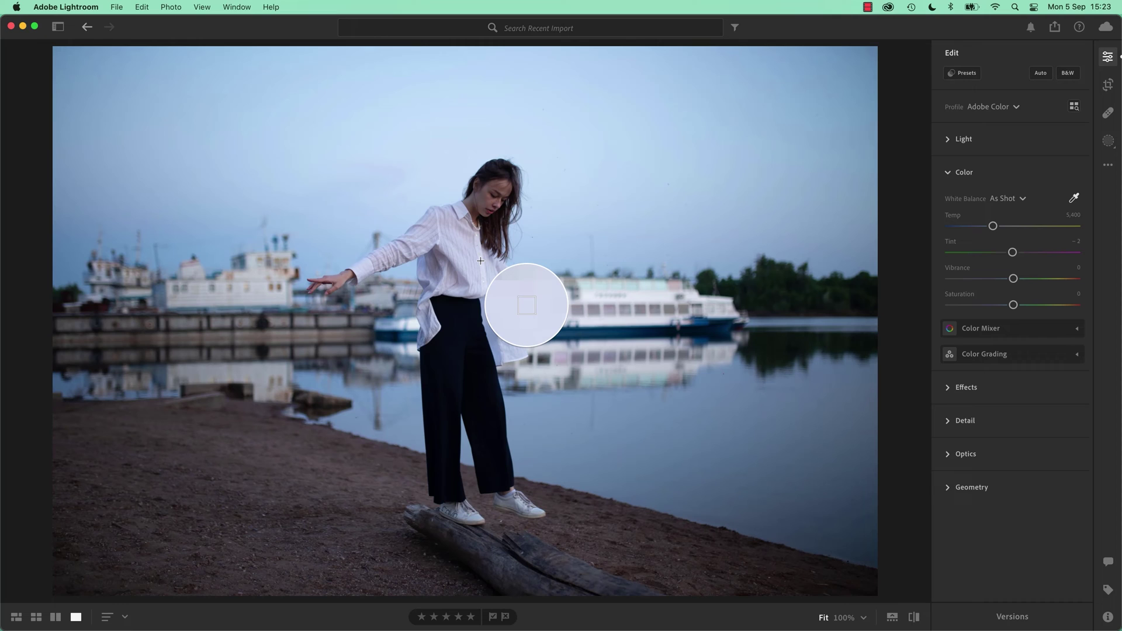
left_click(481, 260)
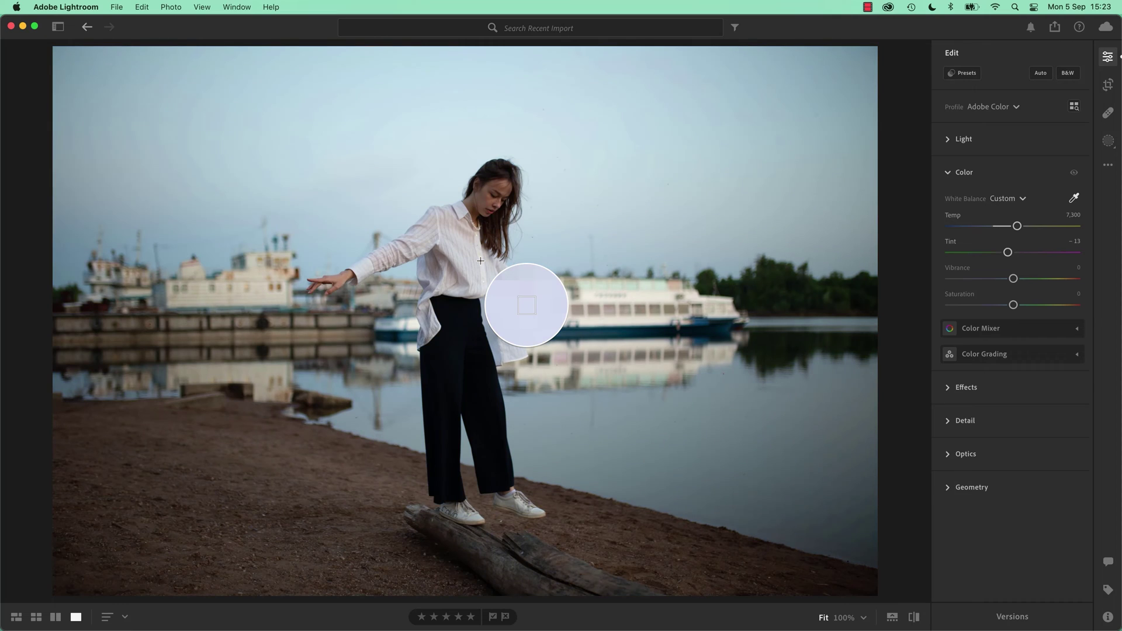
double_click(996, 231)
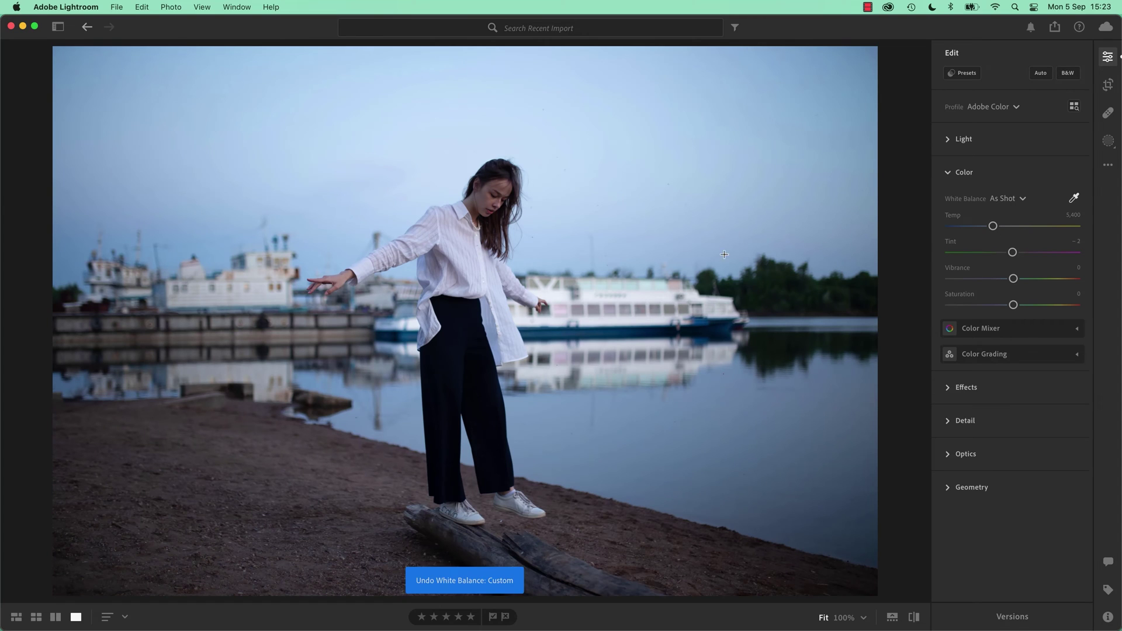
left_click(1074, 198)
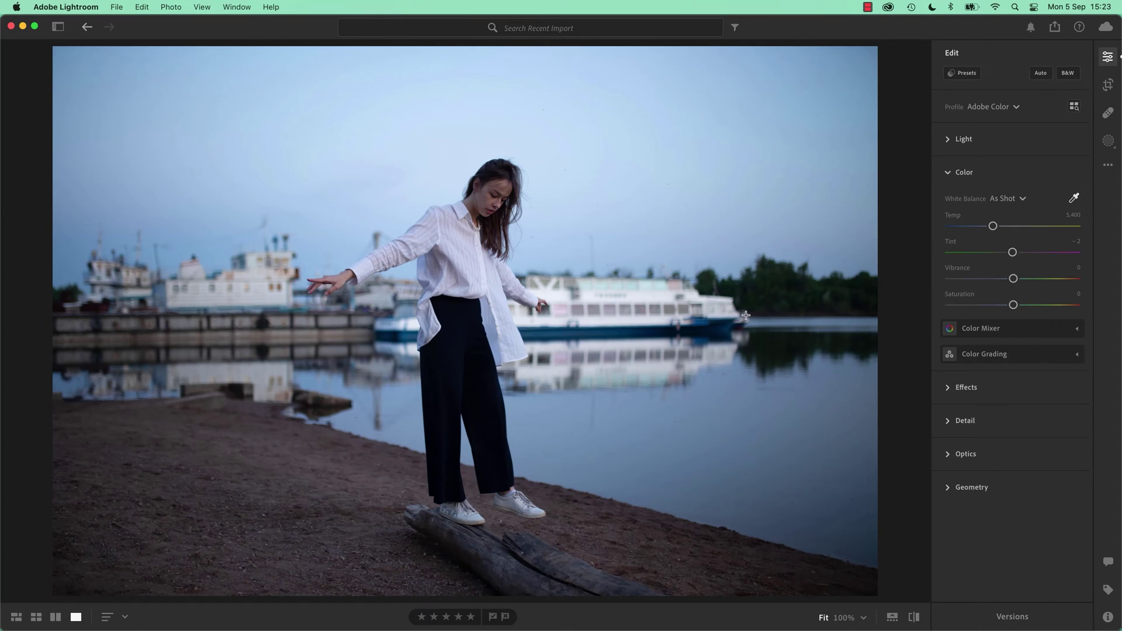
left_click(483, 269)
left_click(1074, 174)
- Reset to As Shot and sample the log, giving Custom Temp 7,050 and Tint −4
left_click(1074, 199)
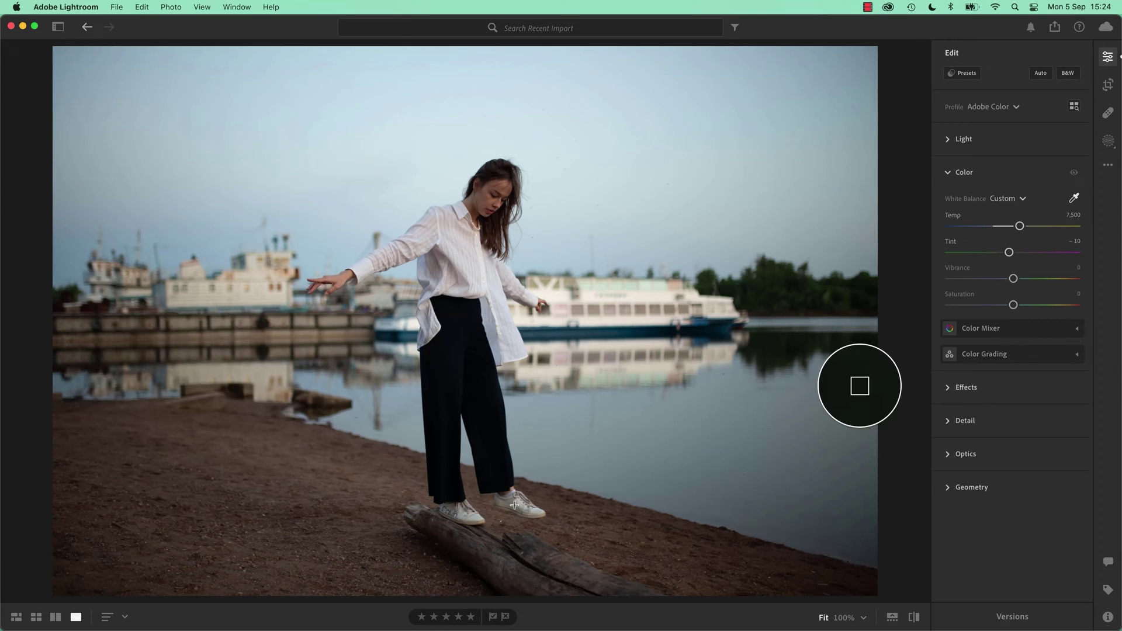
key("super+shift+r")
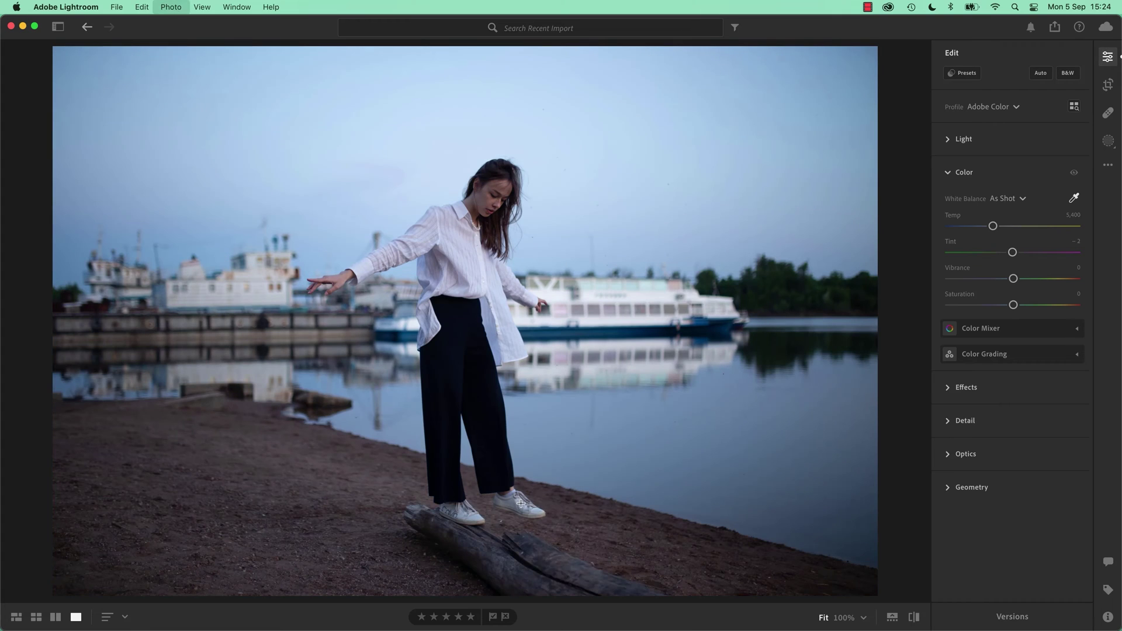
key("w")
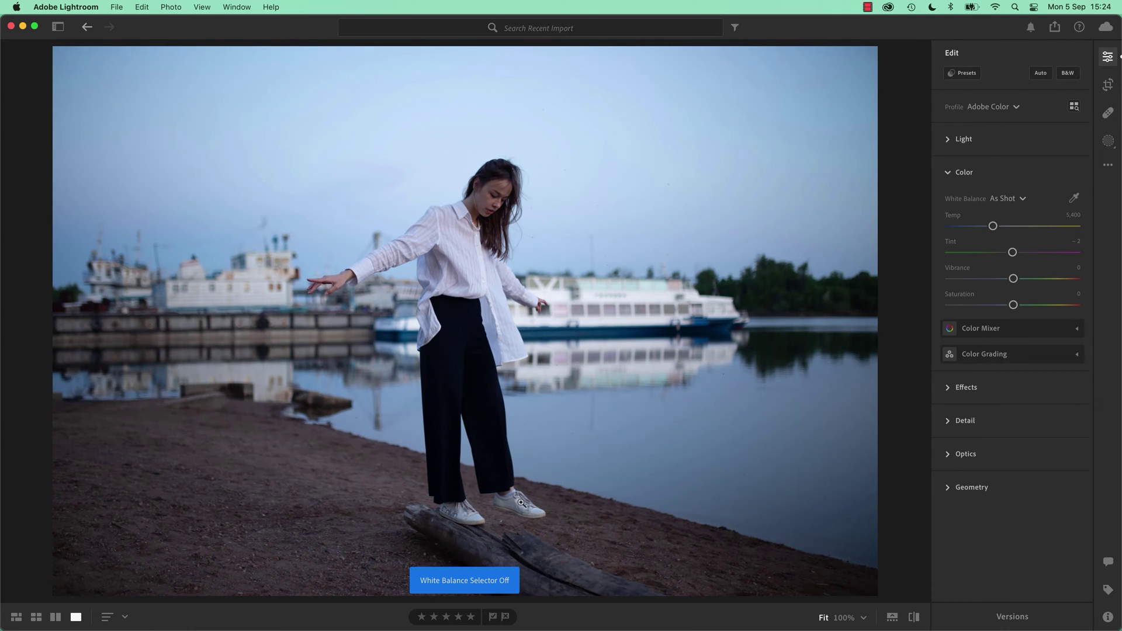
key("w")
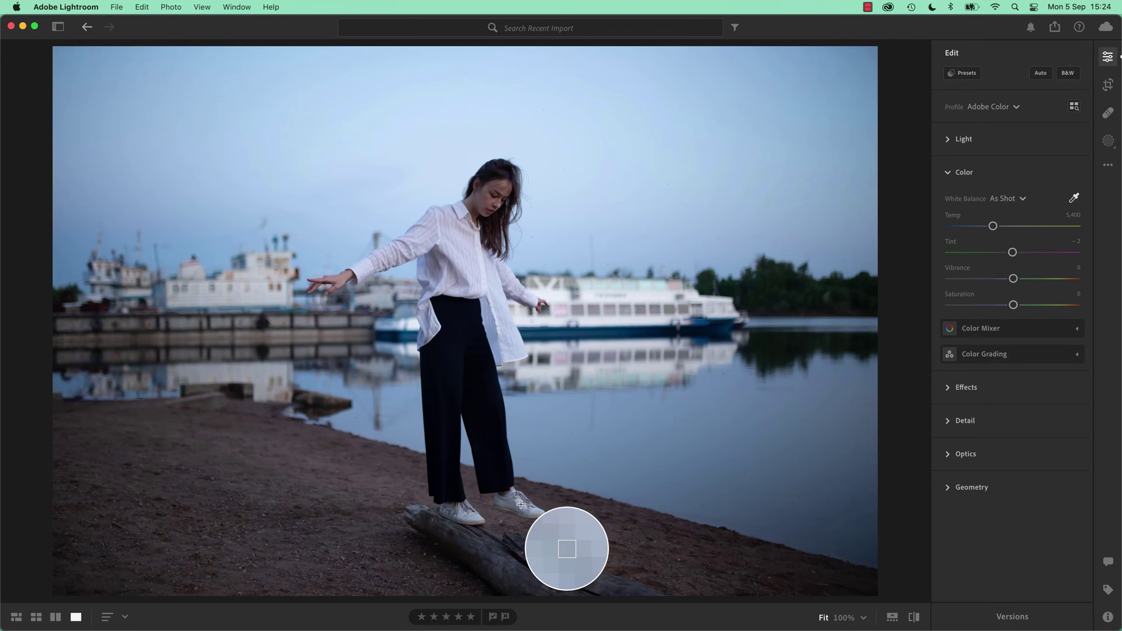
left_click(521, 503)
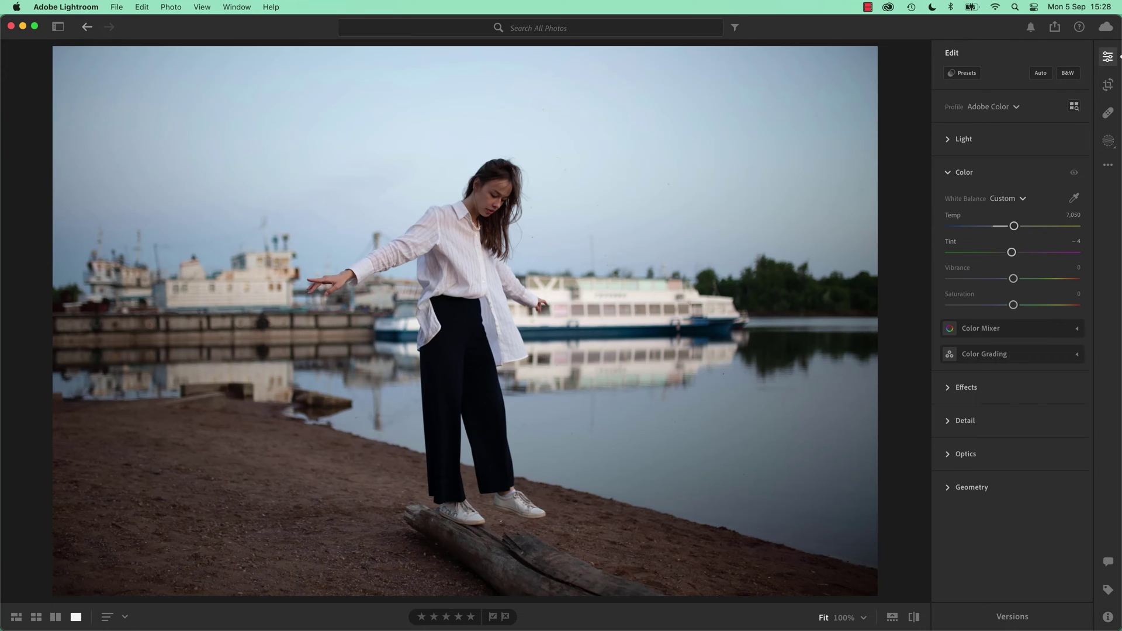
- Drag the Grey Card image from 04 Color Corrections onto Lightroom's grid and add it as 1 photo
key("super+Tab")
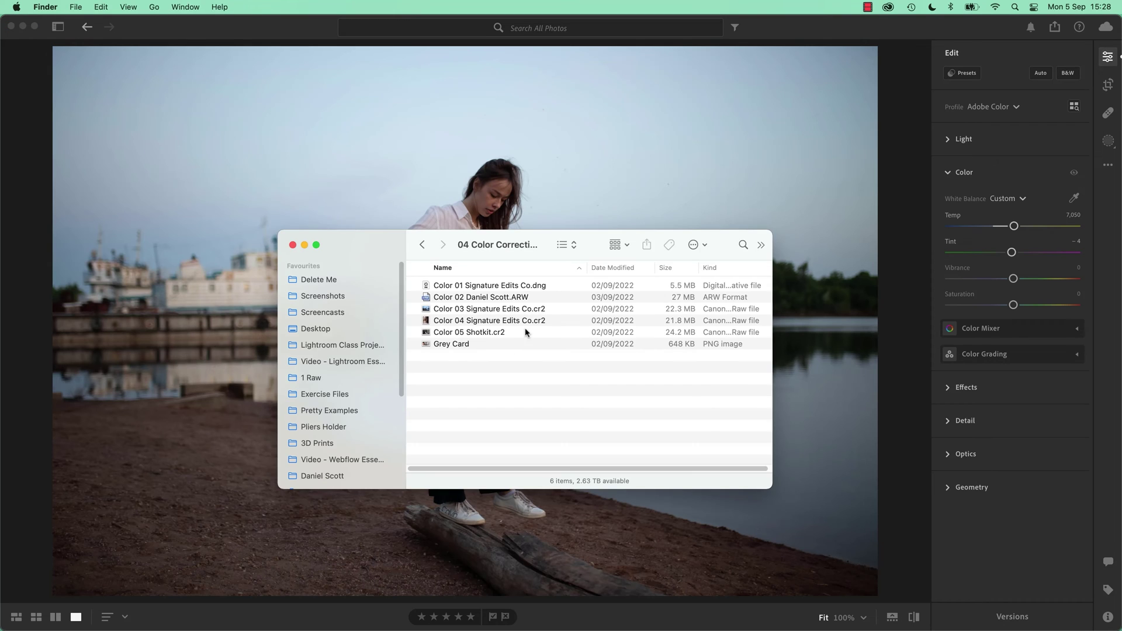
left_click(448, 334)
left_click(447, 344)
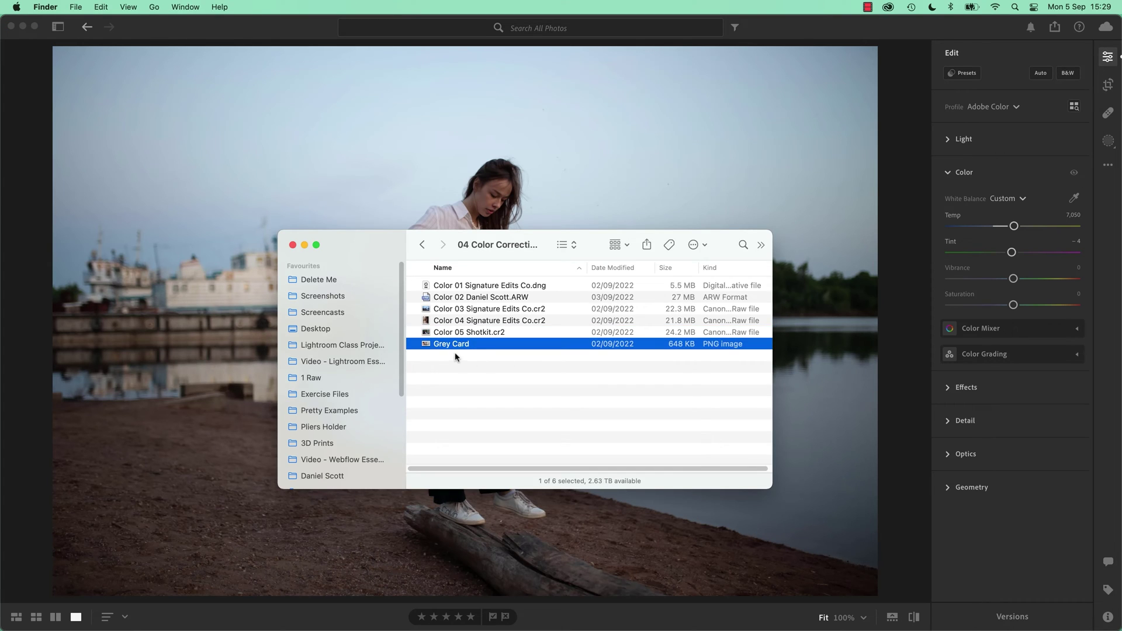
left_click(387, 86)
key("g")
key("super+Tab")
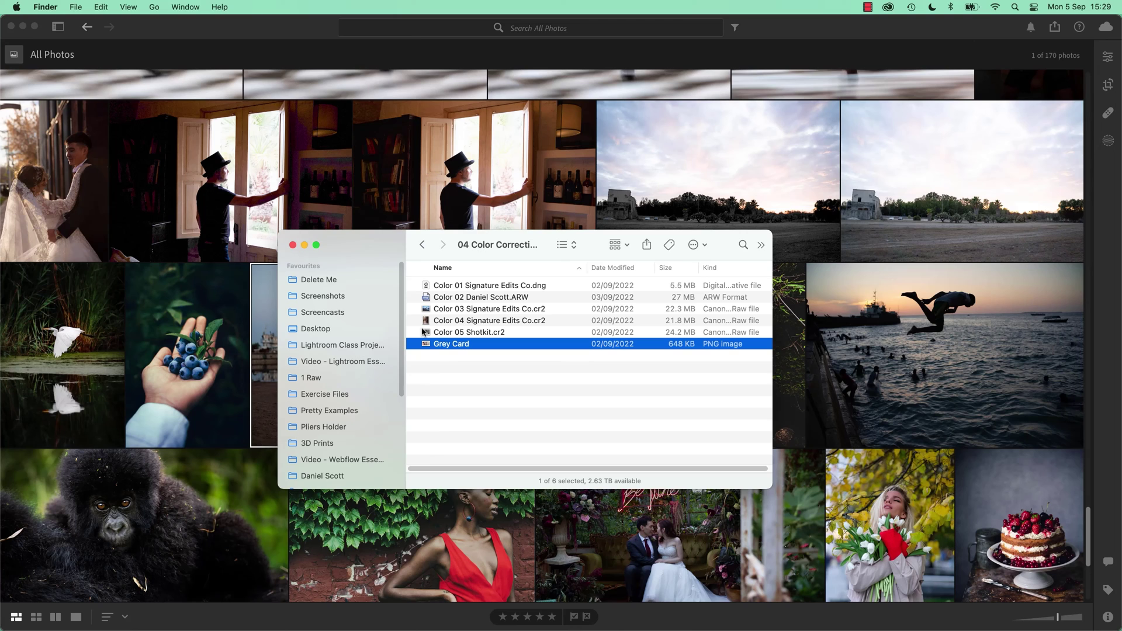
left_click_drag(452, 345, 205, 295)
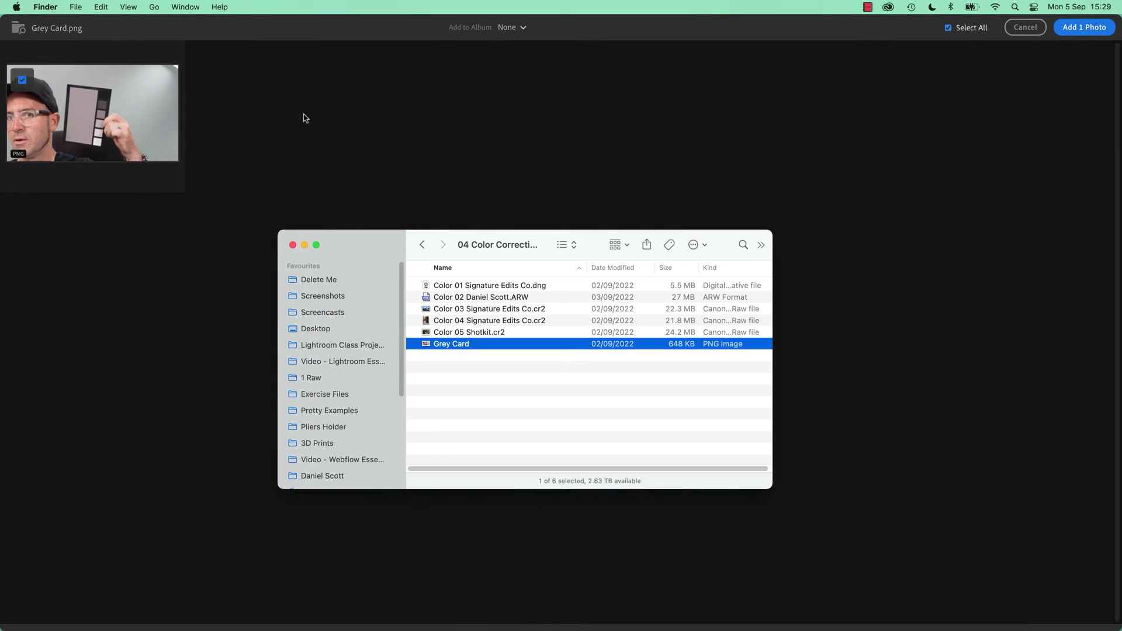
left_click(302, 115)
left_click(1086, 28)
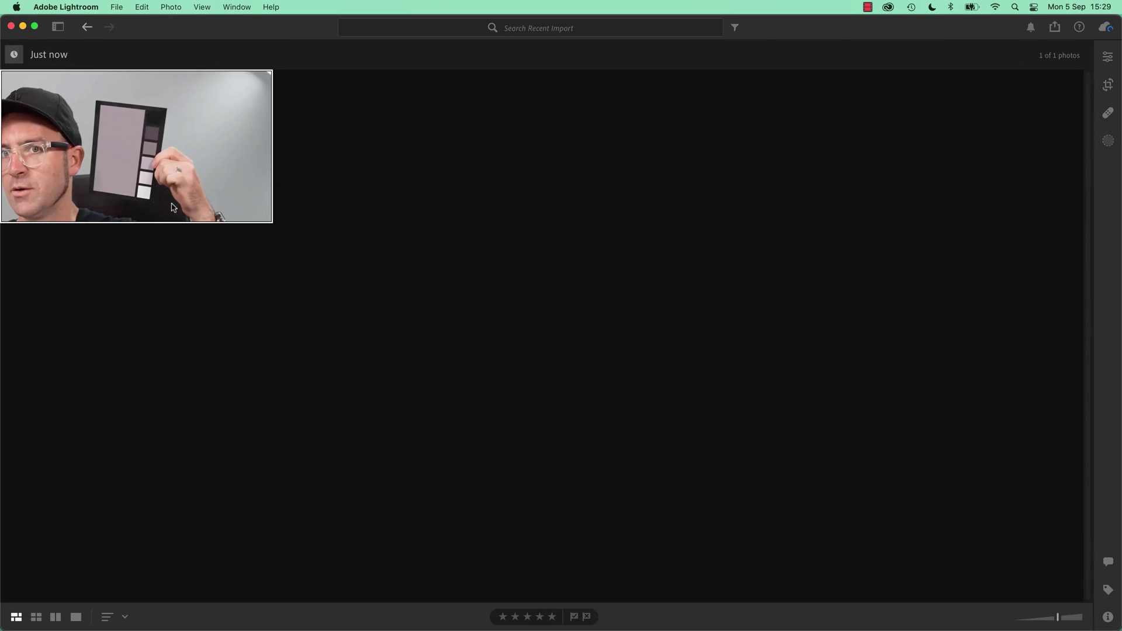
- Open the Grey Card photo in Detail view with its Edit panel showing White Balance As Shot
double_click(136, 165)
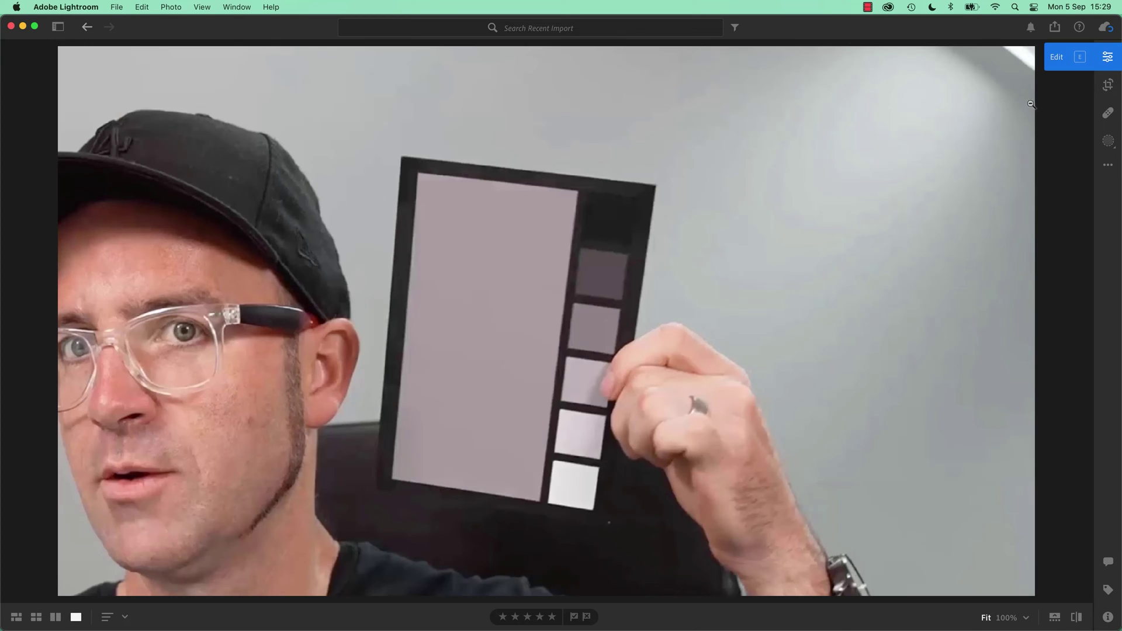
left_click(1106, 61)
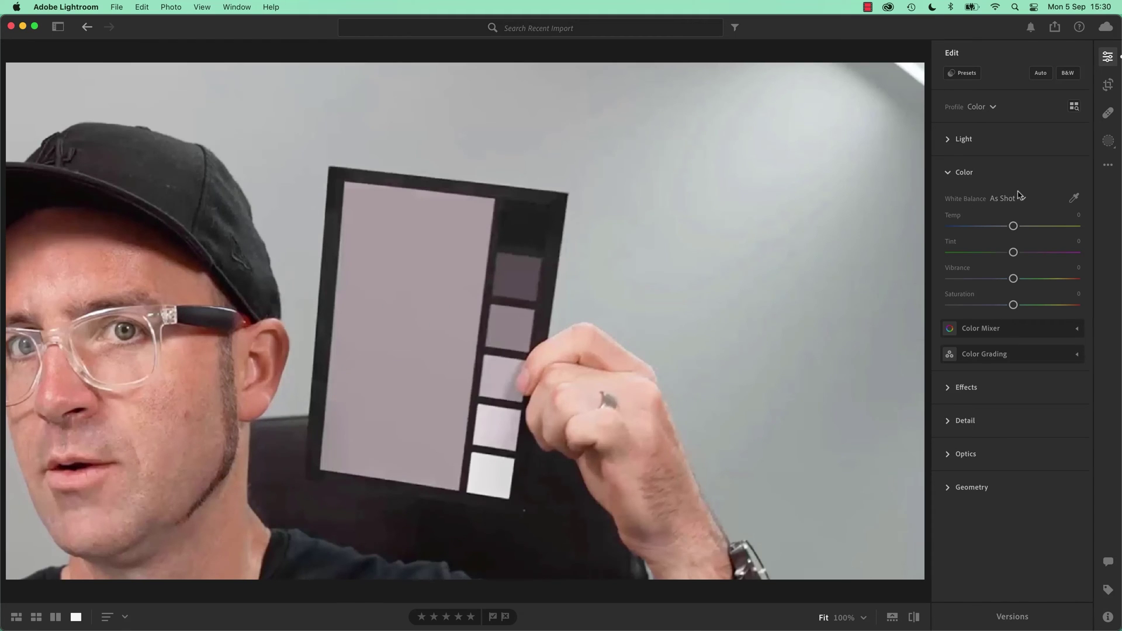
- Sample the large grey swatch for Custom Temp −7, Tint −20, toggling Color to compare
left_click(1074, 198)
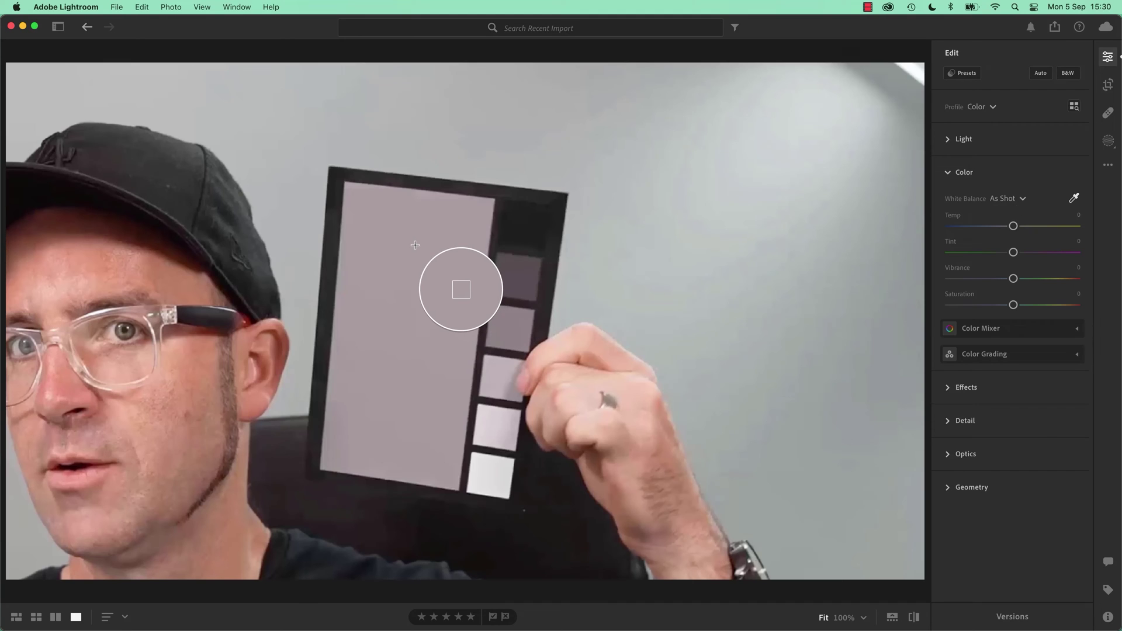
left_click(461, 290)
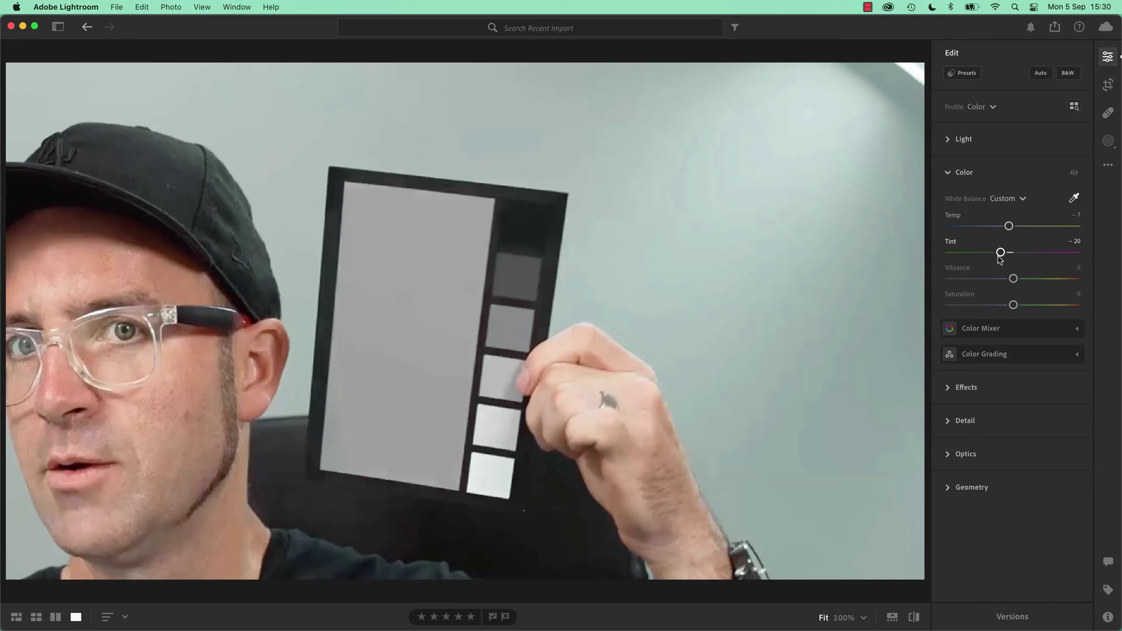
left_click(1074, 174)
left_click(1073, 174)
left_click(1074, 199)
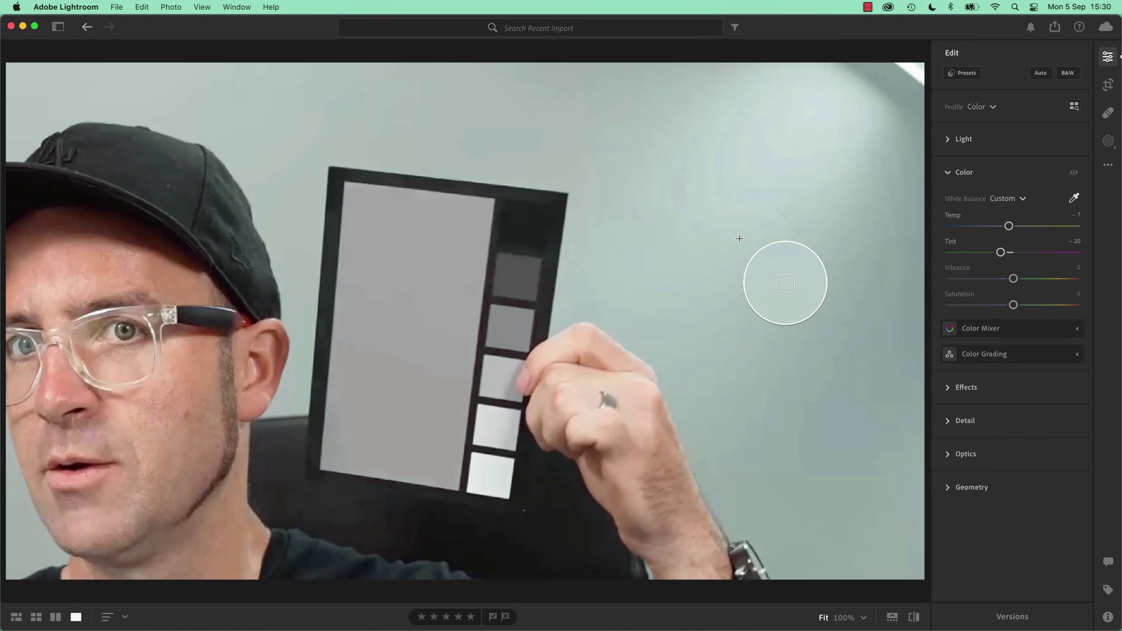
- Browse Chrome's Google Images results for '18% grey card'
key("super+Tab")
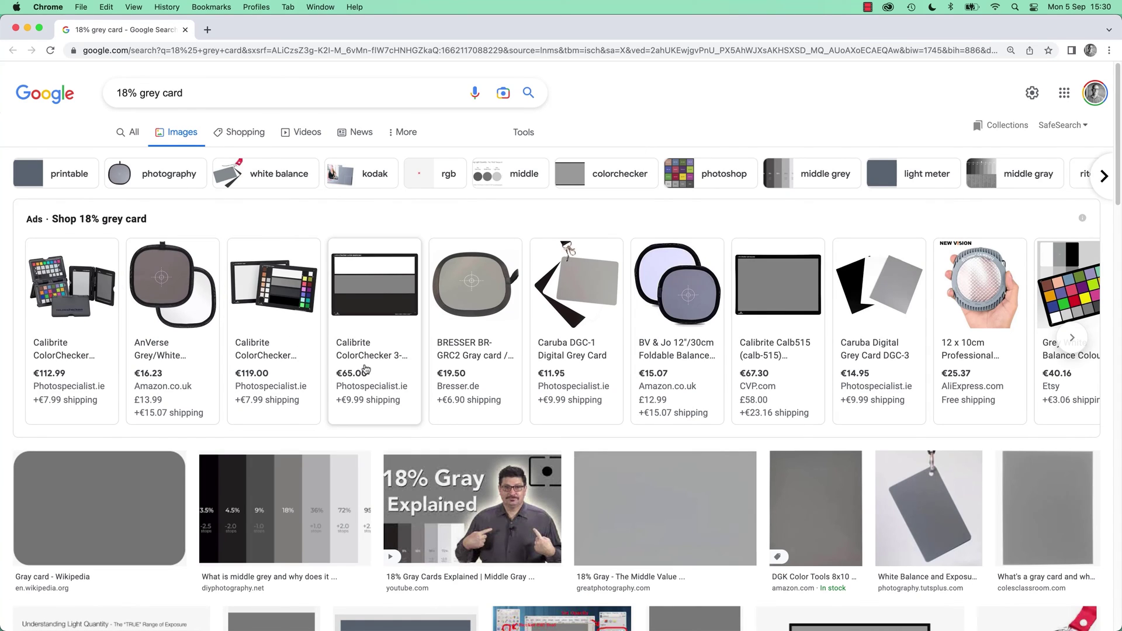
scroll(383, 404, "down", 5)
scroll(384, 411, "up", 5)
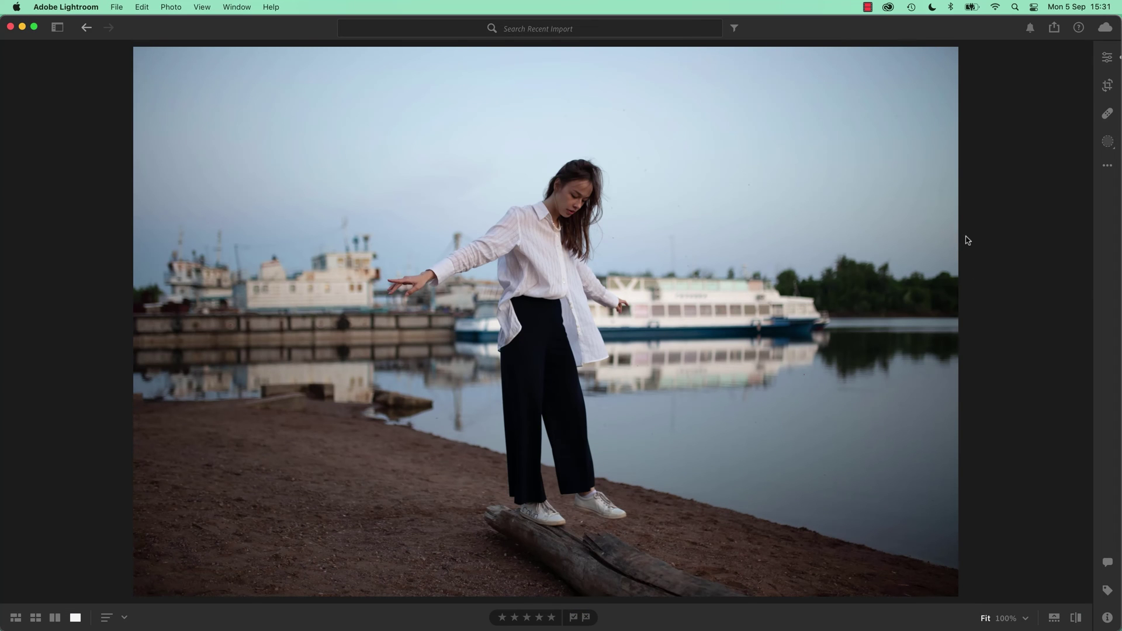
- Return to the woman-on-log photo's Edit panel and expand the Light section, all sliders at 0
key("e")
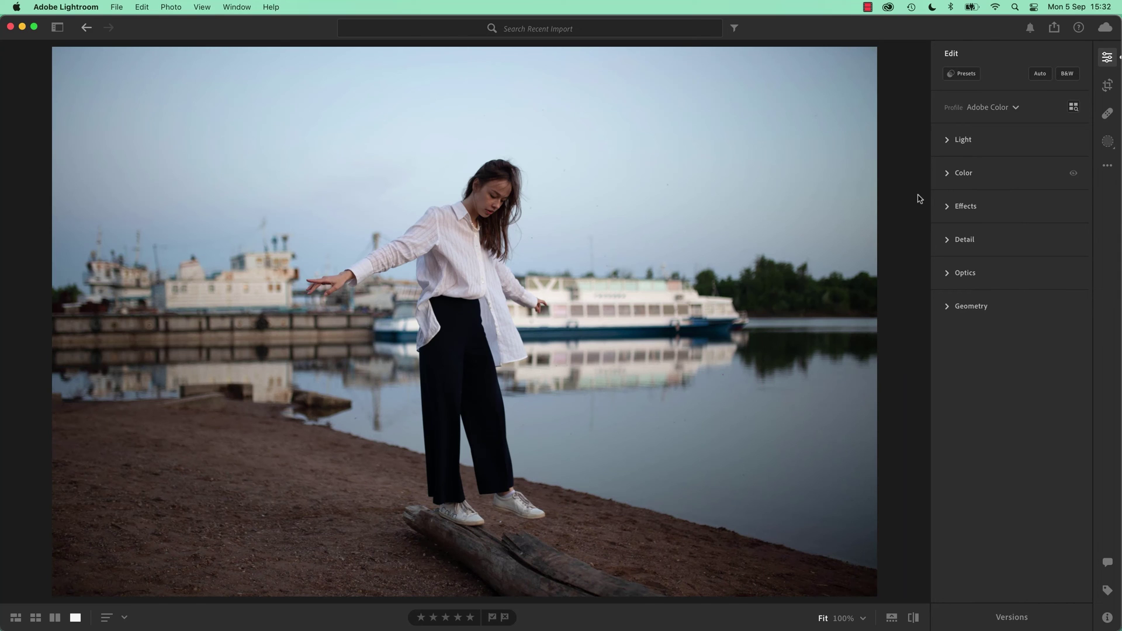
left_click(946, 143)
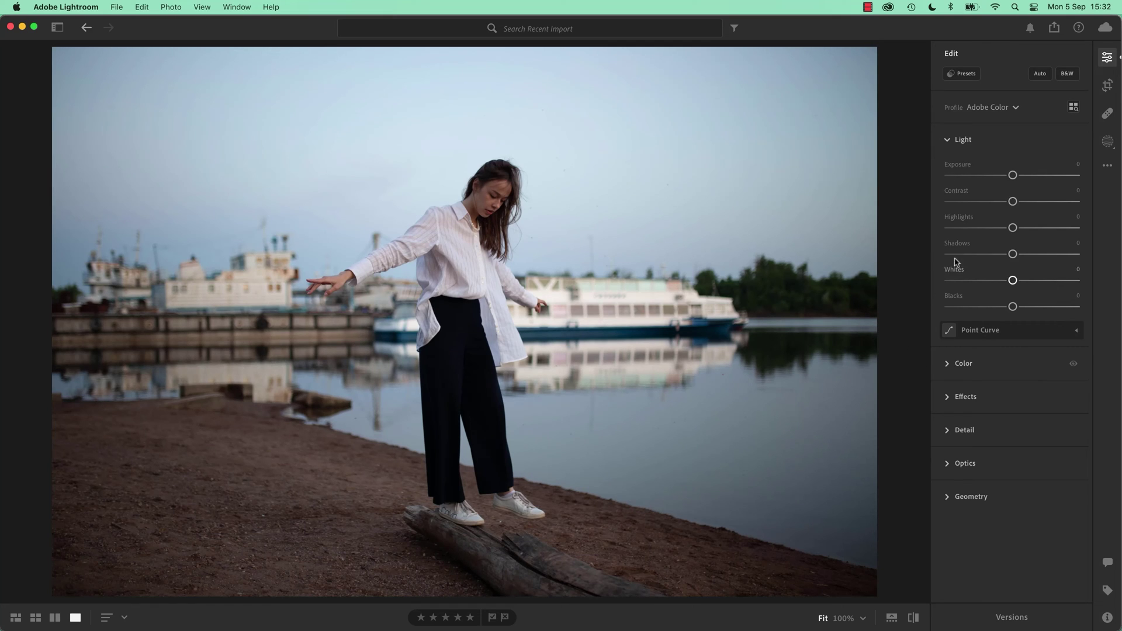
left_click(948, 366)
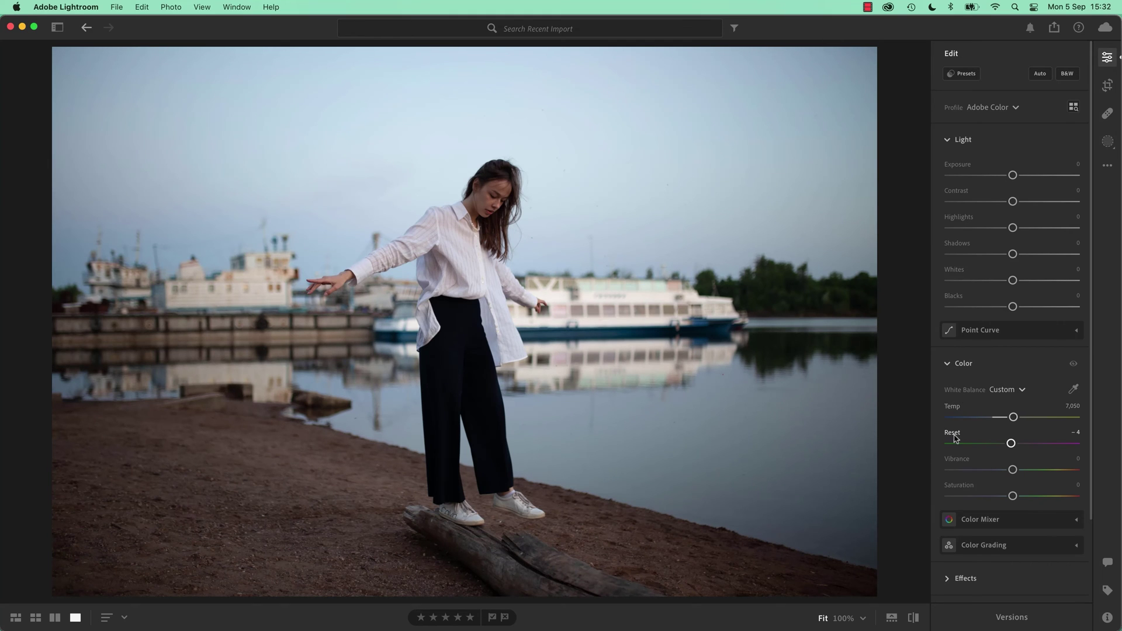
left_click(955, 363)
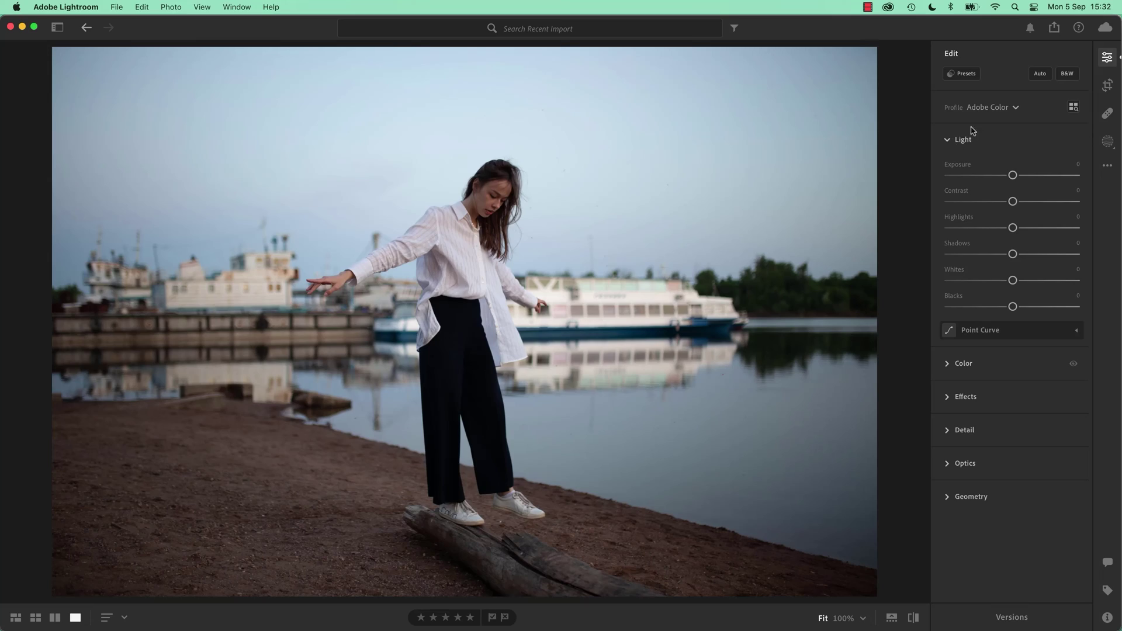
- Set Exposure +0.48, Contrast −15, Shadows −5 and Whites +31 on the woman-on-log photo
mouse_move(1012, 175)
left_mouse_down()
mouse_move(1000, 175)
mouse_move(1019, 175)
left_mouse_up()
left_click_drag(1013, 202, 968, 227)
left_click_drag(1015, 257, 1044, 288)
mouse_move(1014, 309)
left_mouse_down()
mouse_move(963, 314)
mouse_move(1021, 307)
left_mouse_up()
- Toggle the Light edits off and on to compare the photo before and after
left_click(1073, 141)
left_click(1073, 143)
left_click(1073, 142)
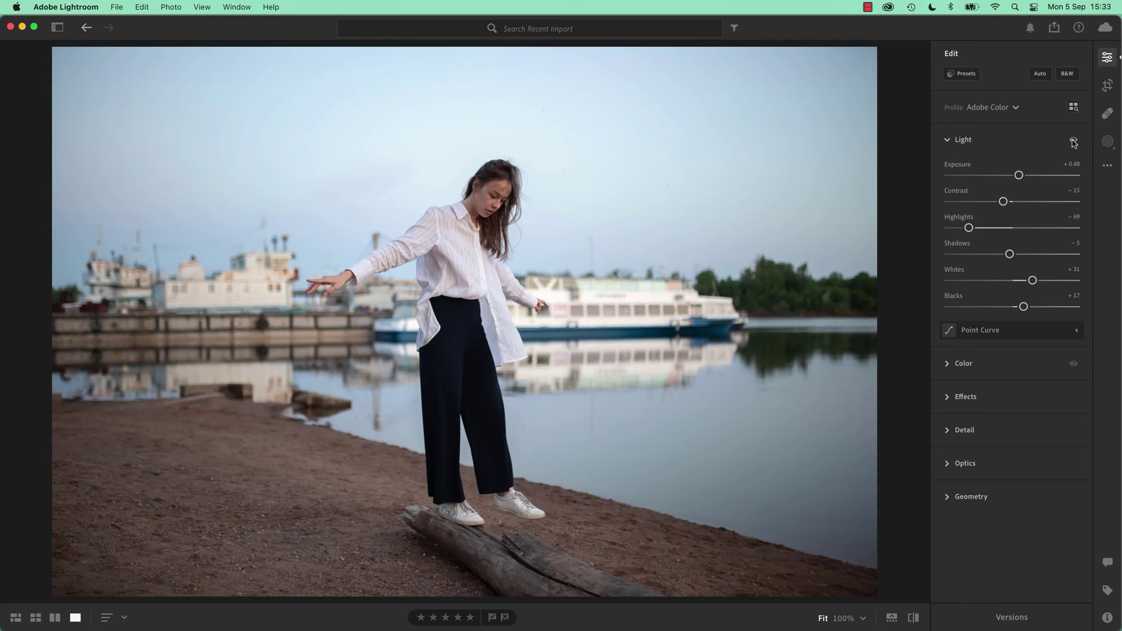
left_click(1073, 141)
left_click(1073, 142)
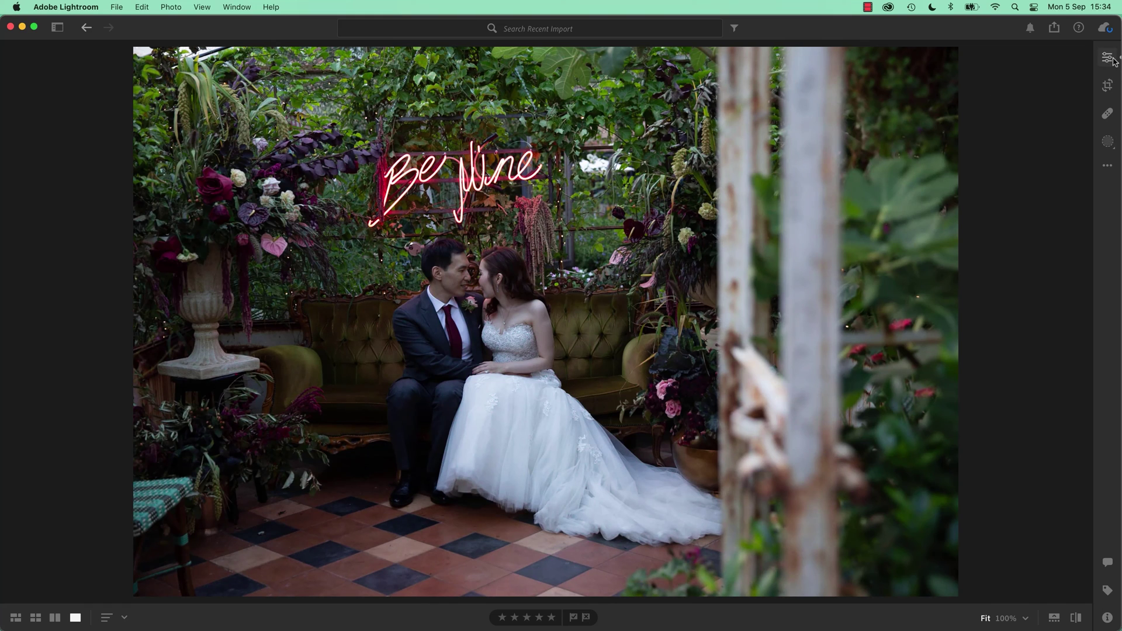
- Open the Edit panel on the garden wedding photo and advance to the next wedding photo
left_click(1106, 57)
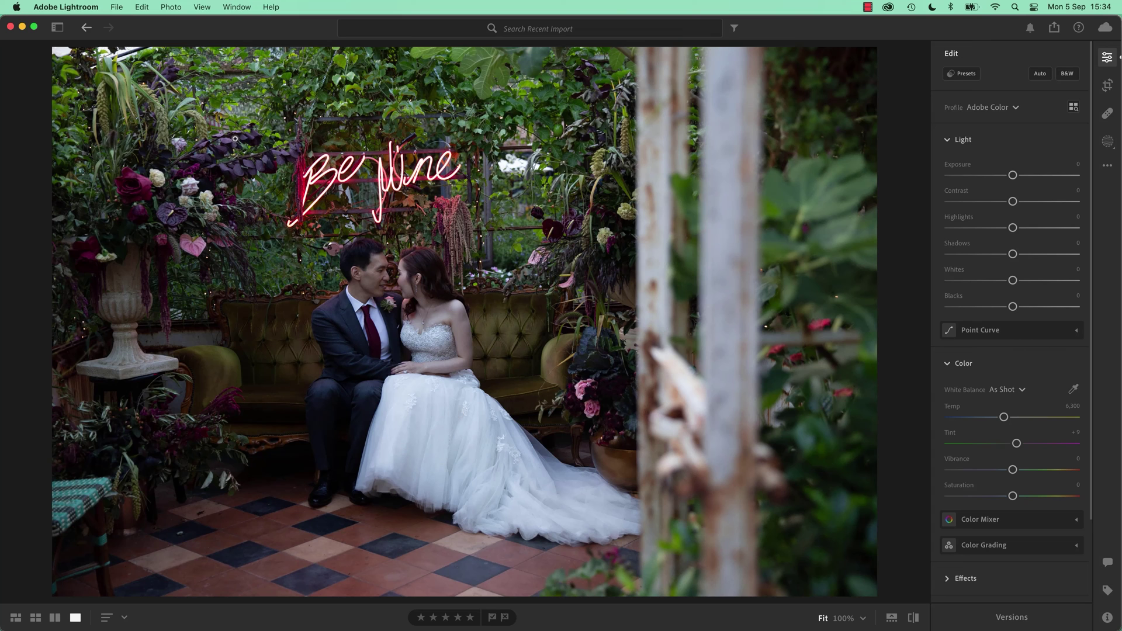
key("Right")
key("Right")
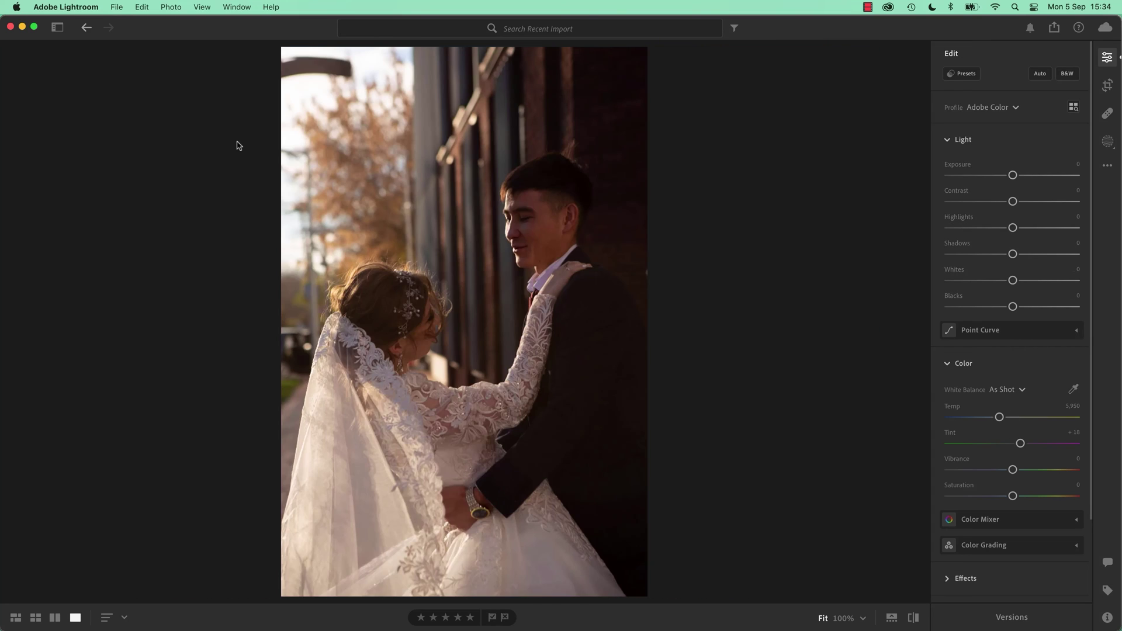